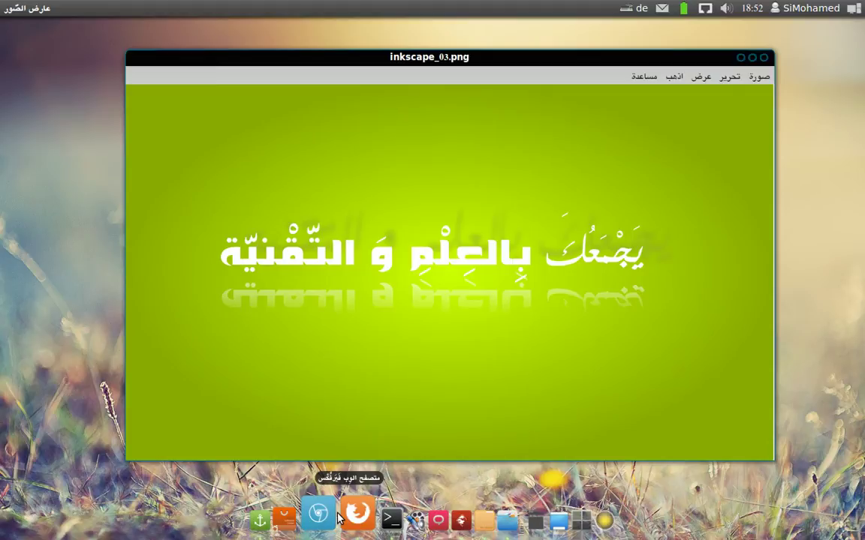
Step: Preview the finished banner image full screen, then start a blank Inkscape document
double_click(520, 59)
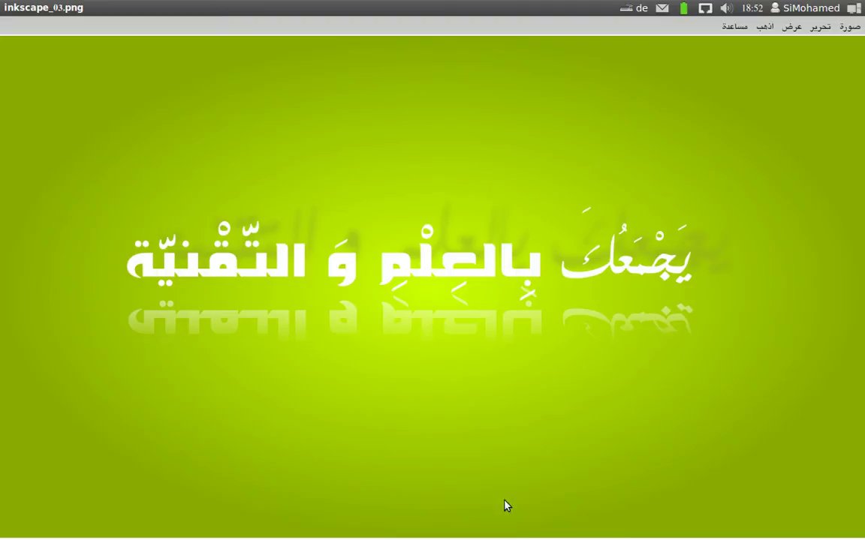
click(442, 513)
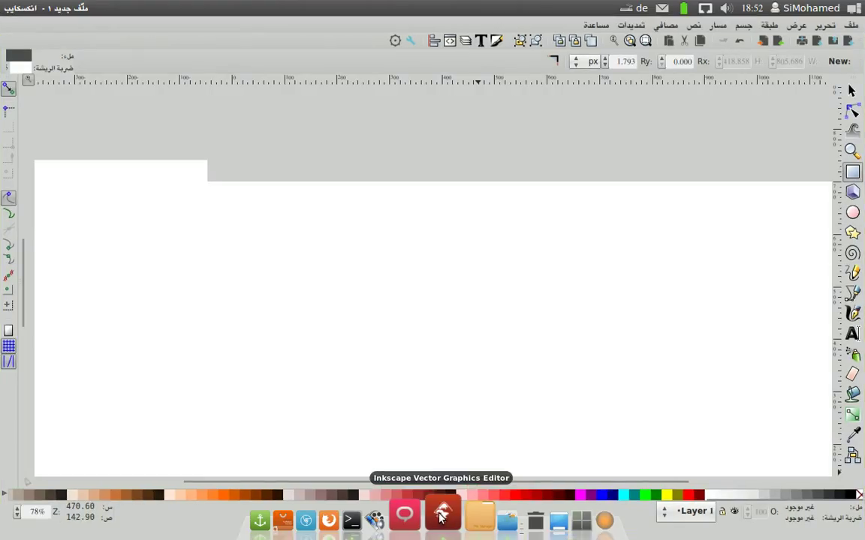
Step: Draw a large rectangle, about 948.59 × 537.12 px, over most of the page
click(853, 173)
mouse_move(205, 149)
mouse_down()
mouse_move(742, 453)
mouse_move(723, 443)
mouse_up()
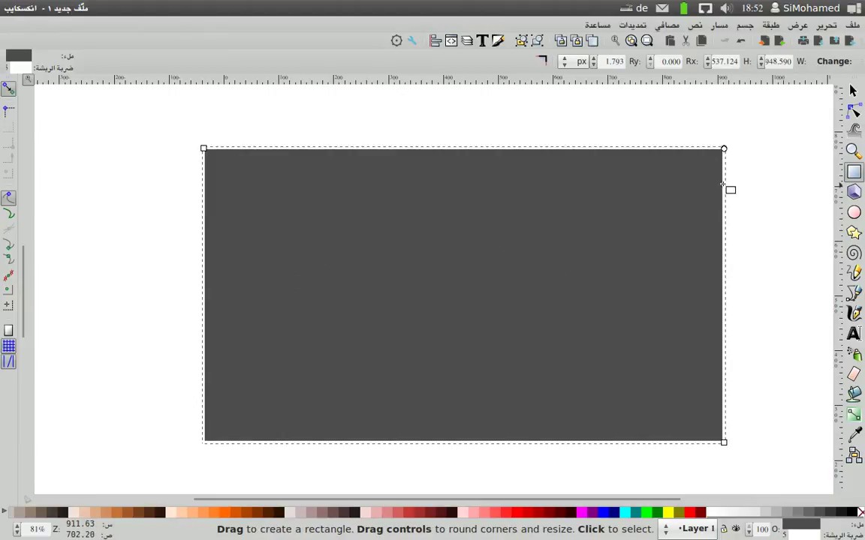
Step: In Fill and Stroke, give the rectangle a radial gradient with a dark centre fading outward
click(499, 43)
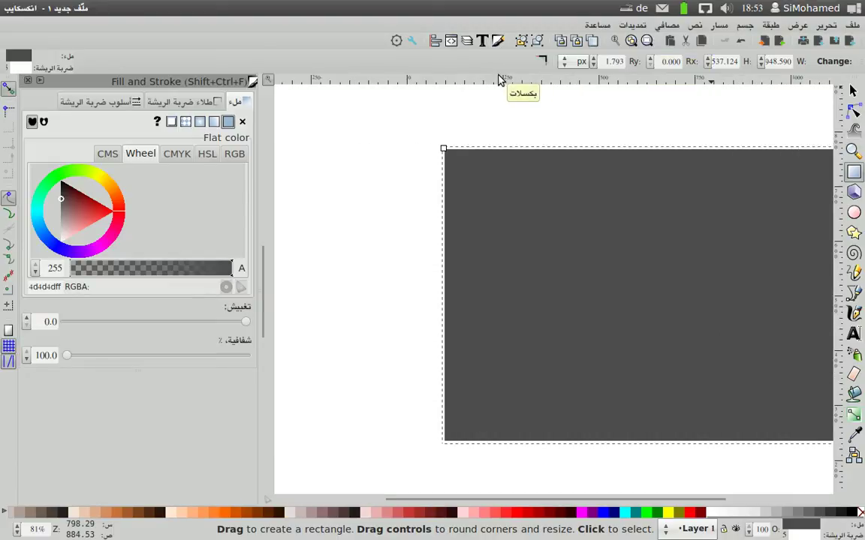
mouse_move(559, 505)
mouse_down()
mouse_move(623, 515)
mouse_move(598, 513)
mouse_up()
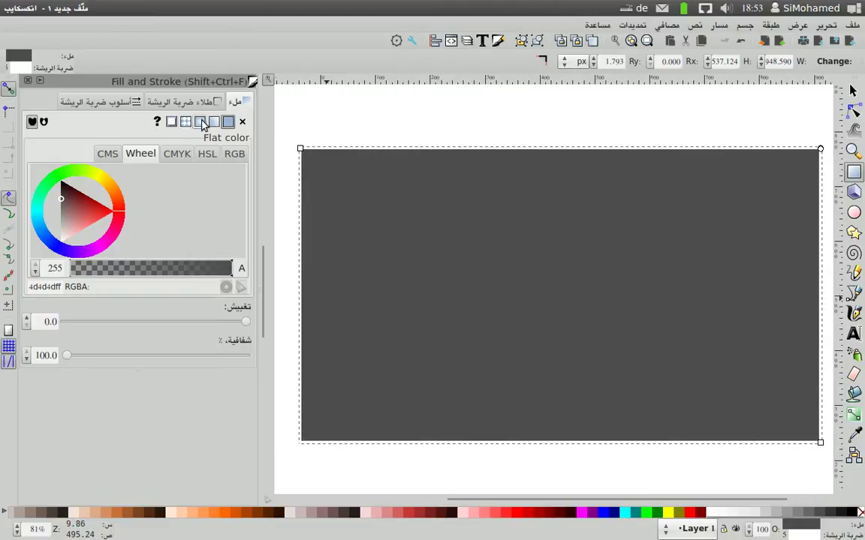
click(212, 124)
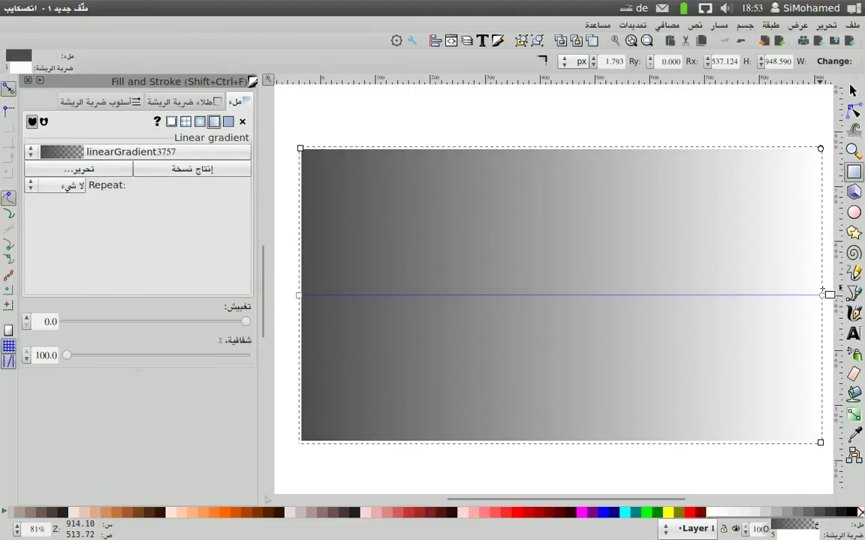
click(199, 122)
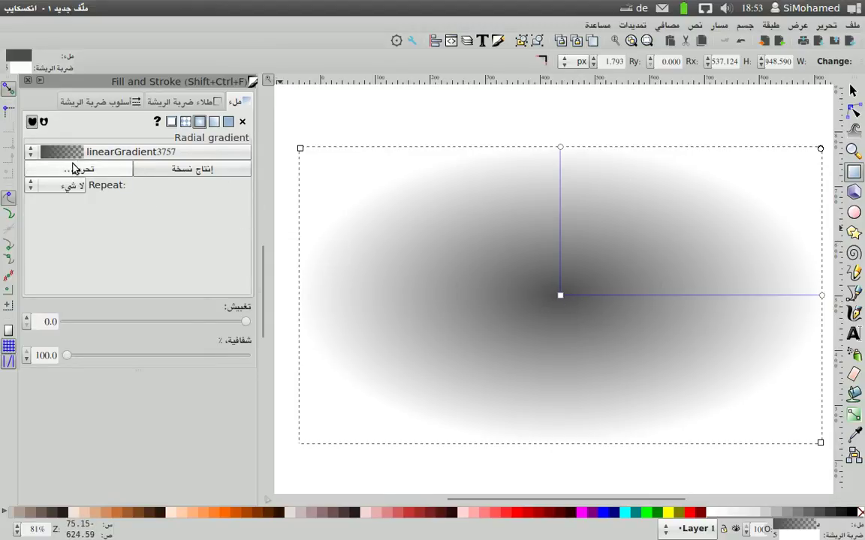
click(213, 122)
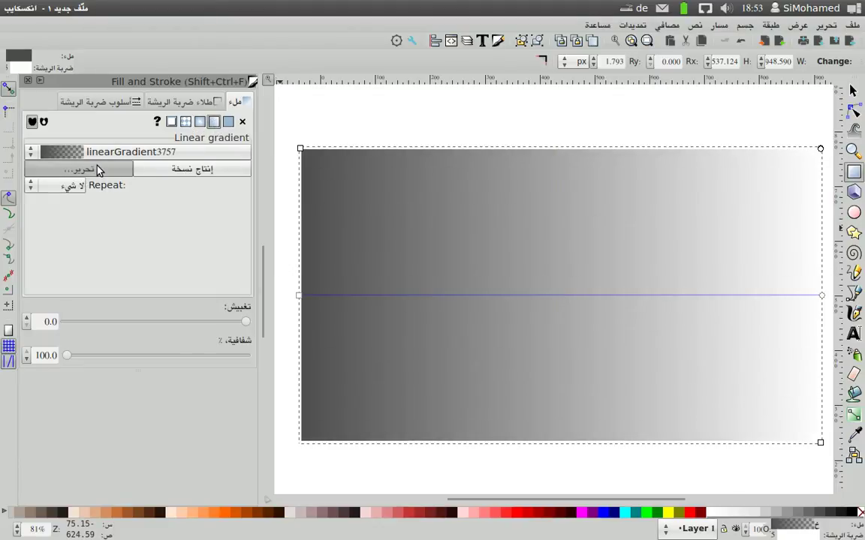
click(97, 170)
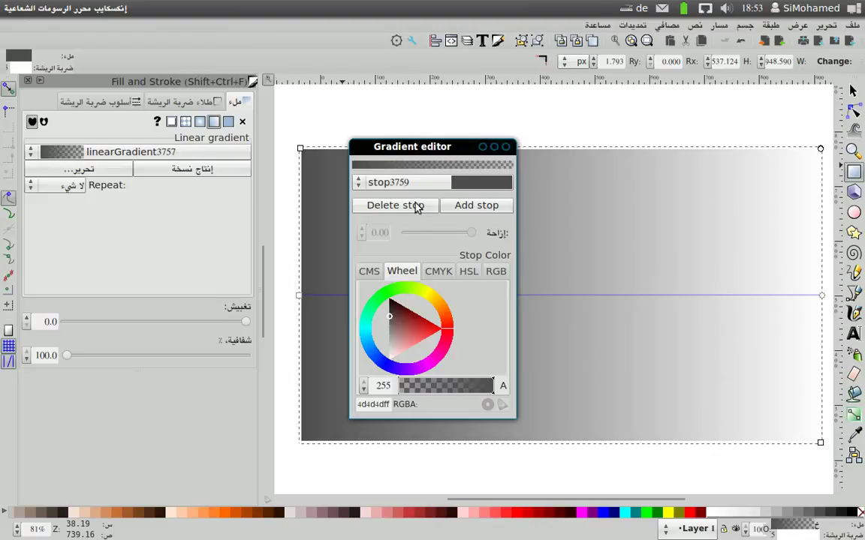
click(505, 148)
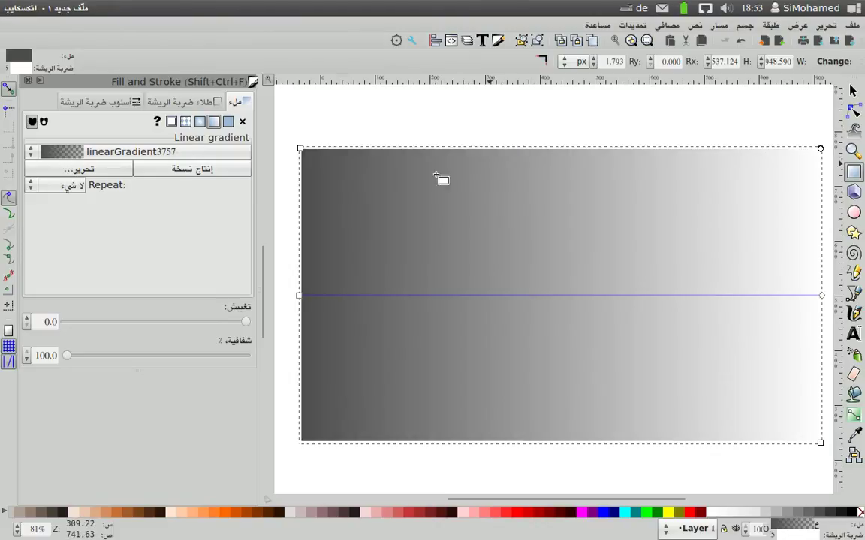
click(201, 124)
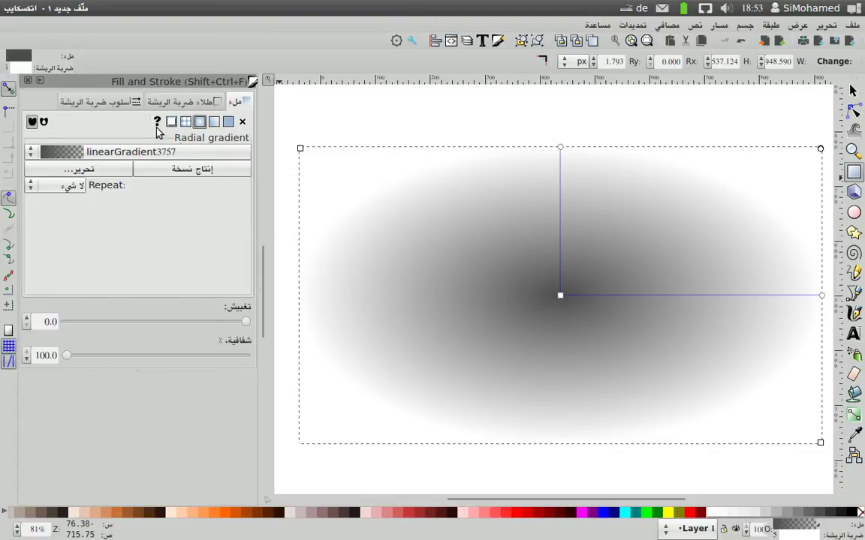
Step: With the Gradient tool active, try a linear fill, then restore the radial gradient
click(854, 415)
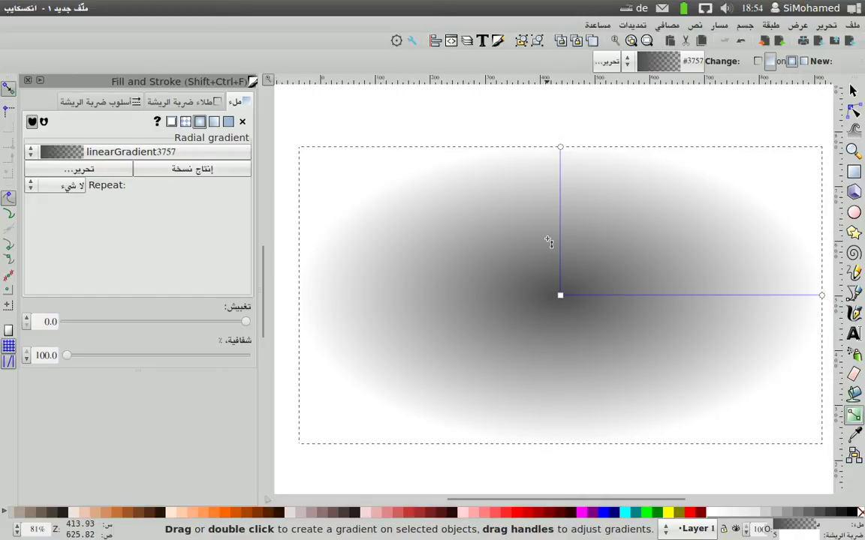
click(215, 122)
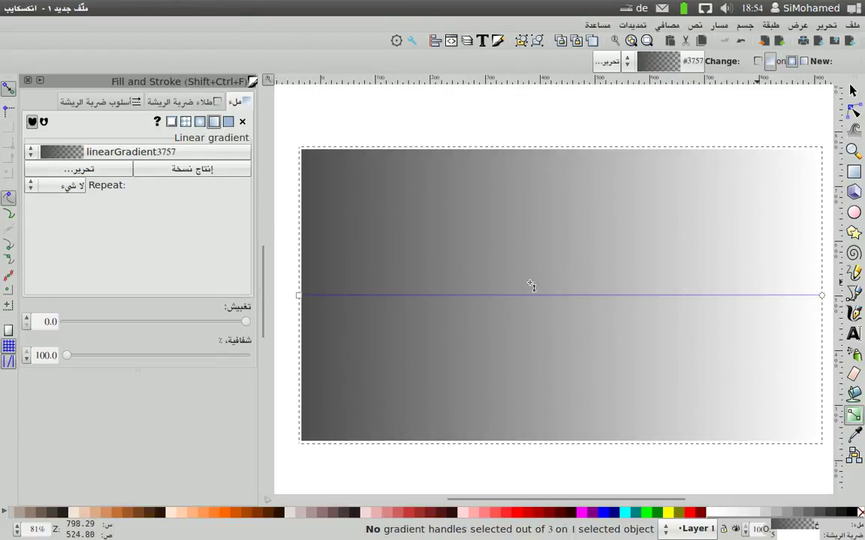
key(ctrl+z)
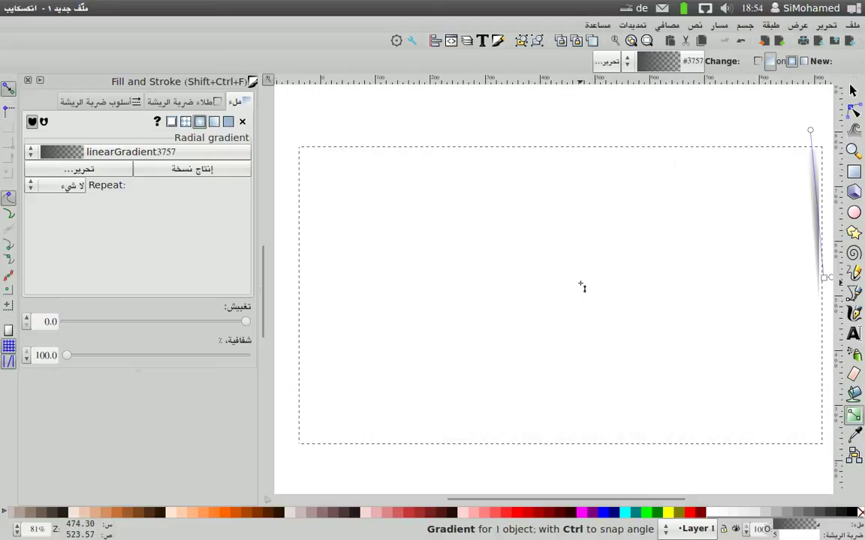
key(ctrl+shift+z)
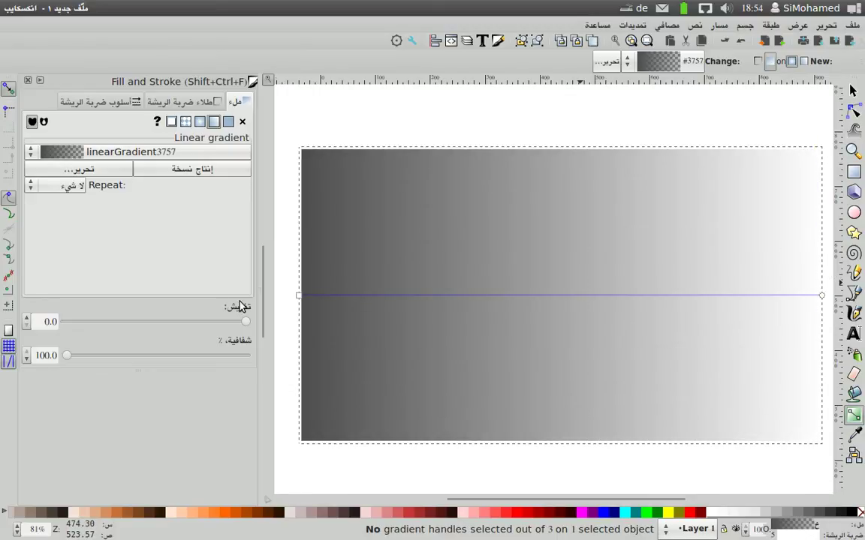
click(200, 121)
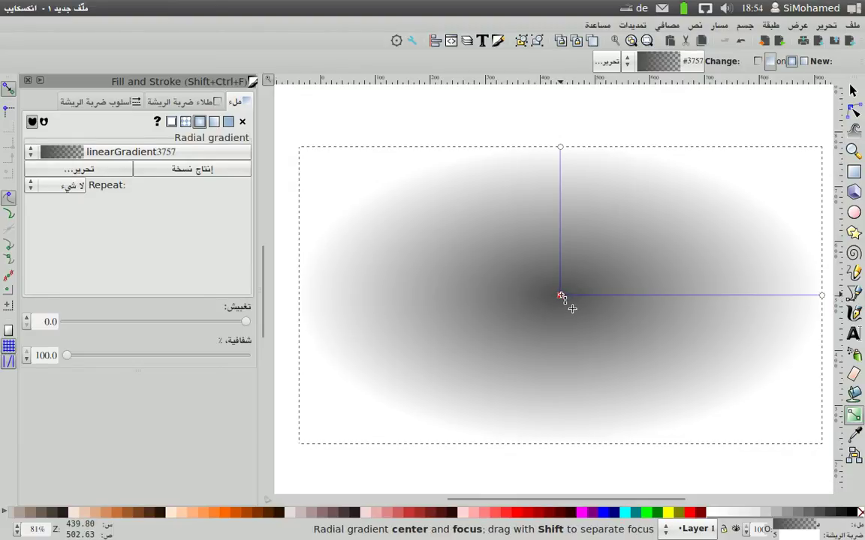
Step: Colour the gradient's centre stop bright yellow-green ccff00
click(560, 296)
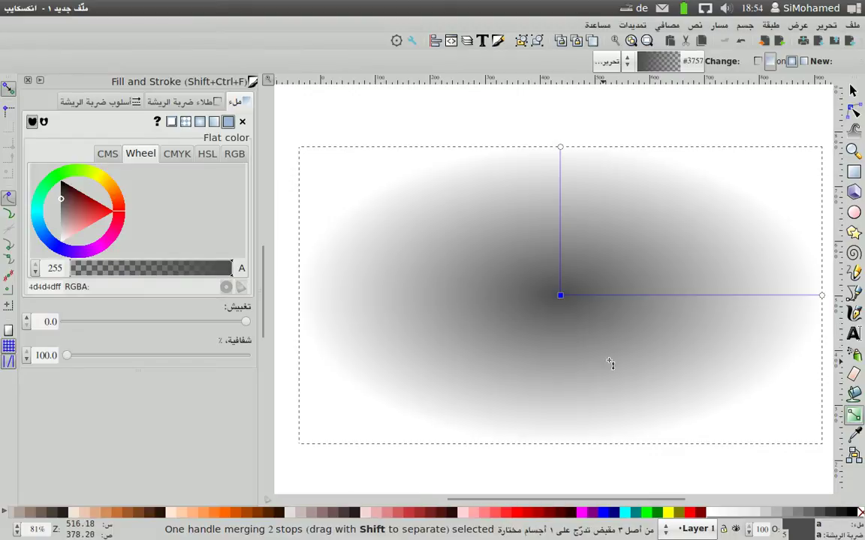
drag(594, 527, 439, 529)
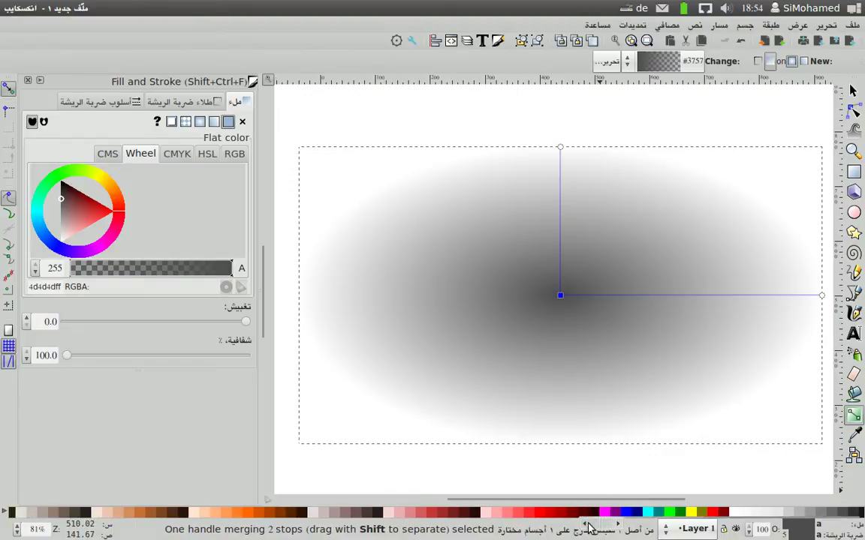
click(439, 529)
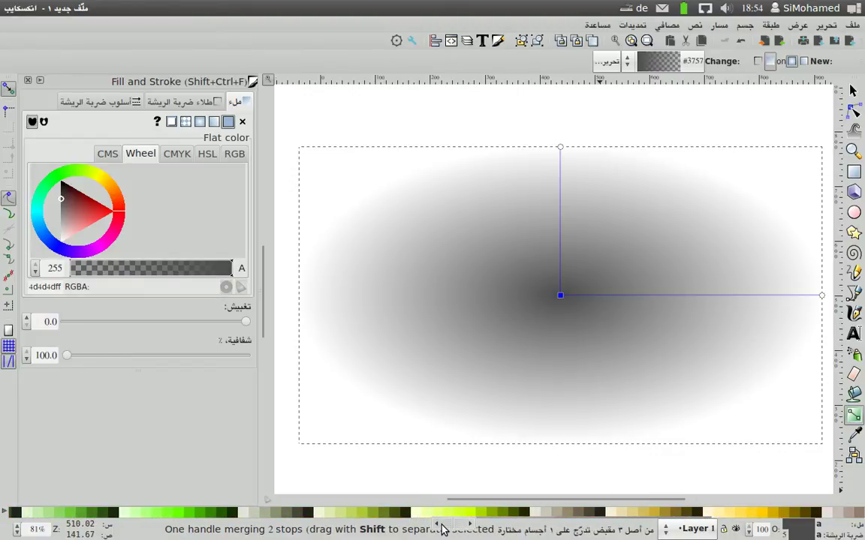
click(469, 513)
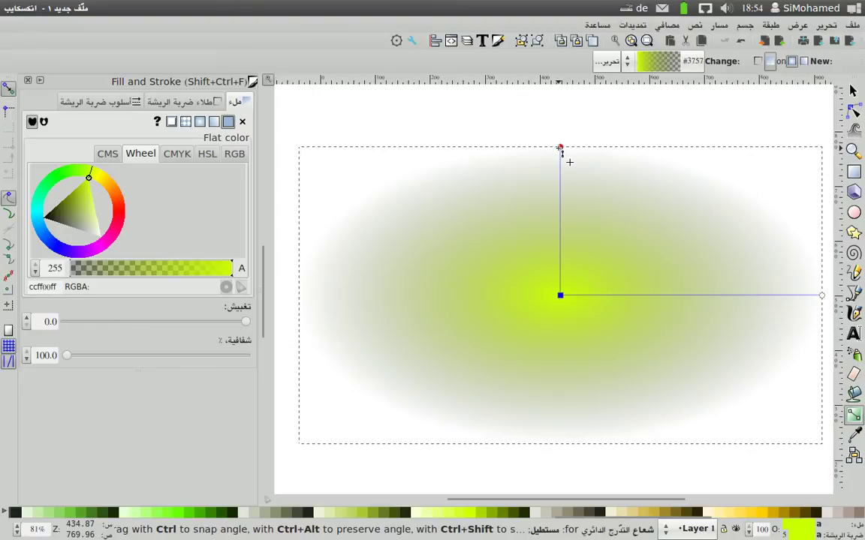
Step: Colour the outer stop olive 88aa00 after briefly trying aad400
click(560, 148)
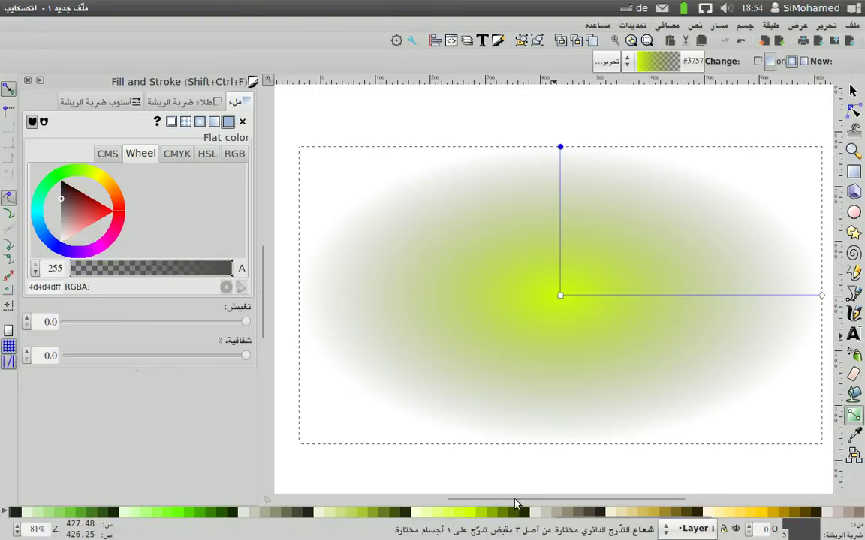
click(487, 515)
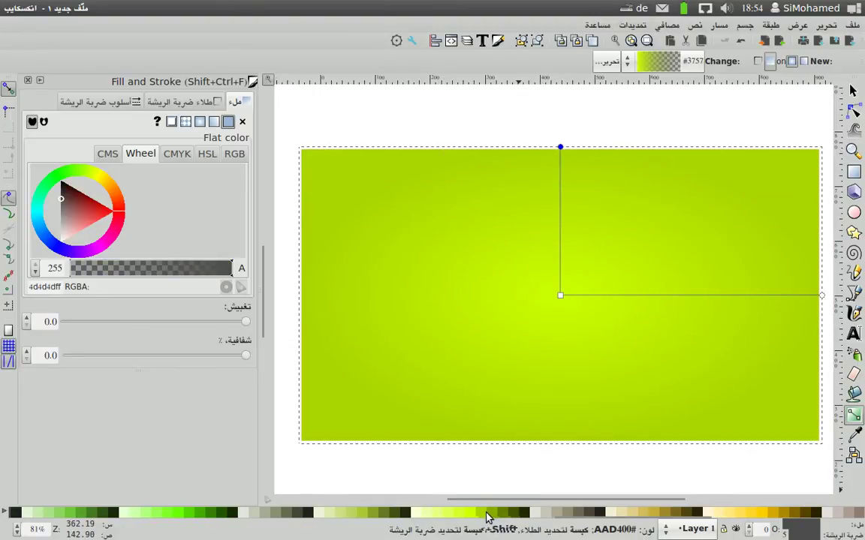
click(494, 513)
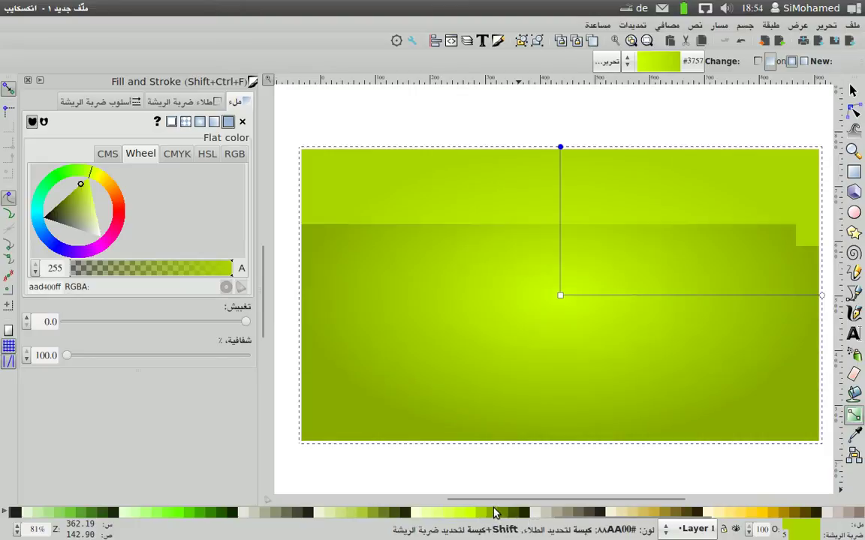
click(488, 515)
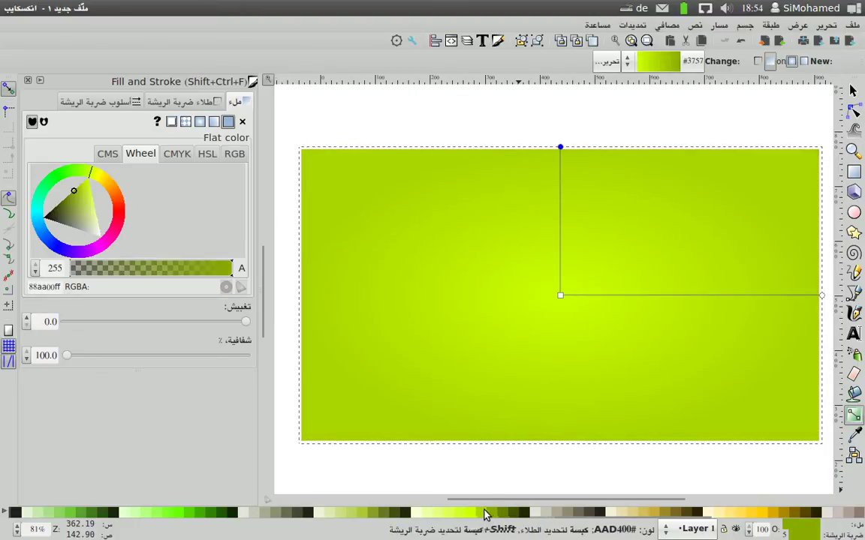
click(494, 514)
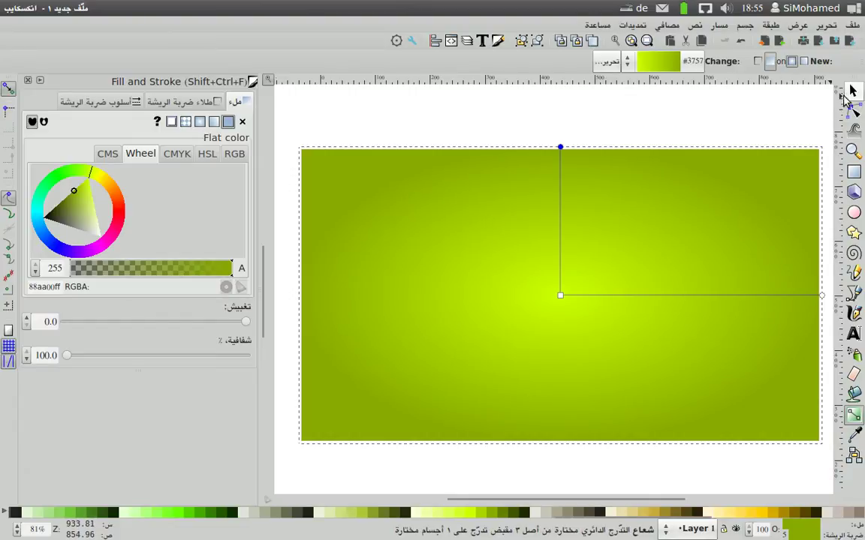
Step: Type the Arabic phrase 'بالعلم و التقنية' in black KacstFarsi 40 near the right edge
click(855, 335)
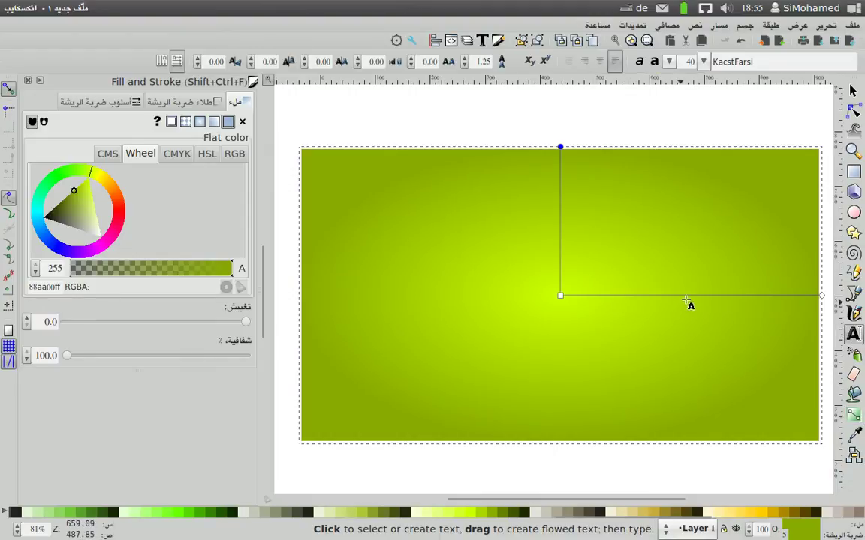
click(728, 276)
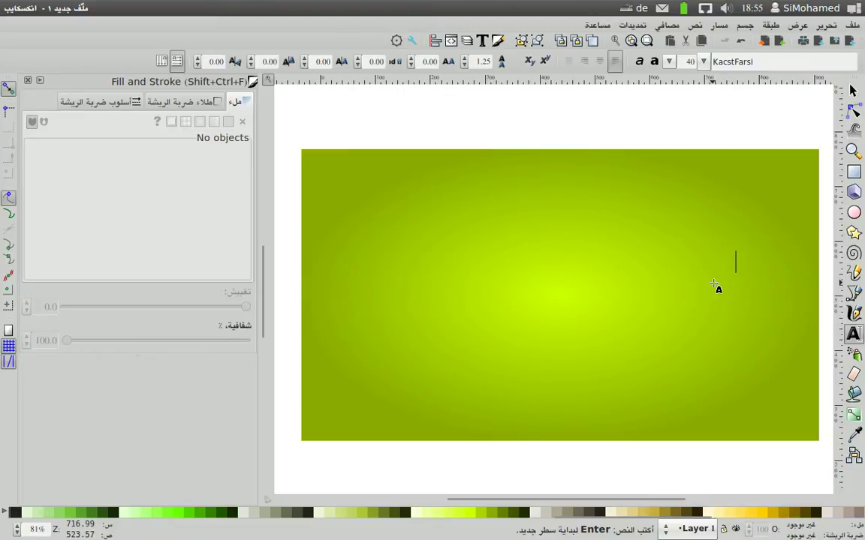
key(alt+shift)
text(يجمع)
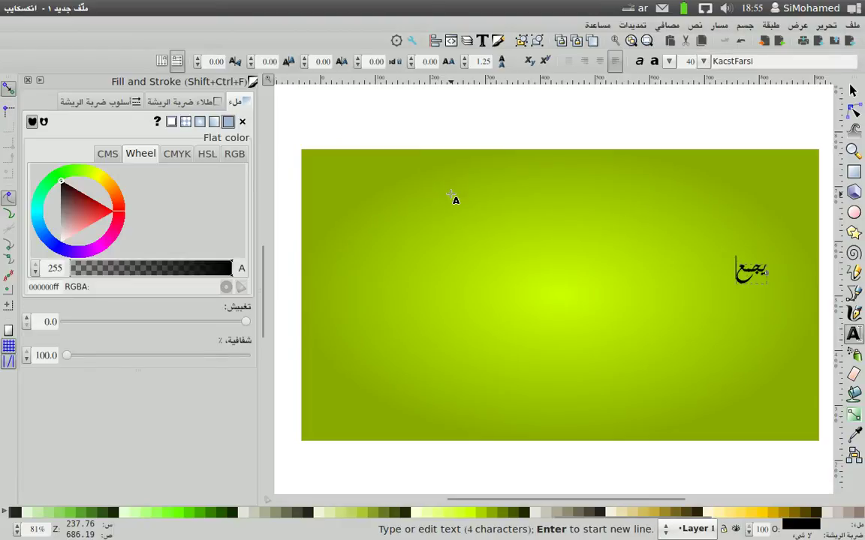
text(ك)
text(يالهل)
key(BackSpace)
key(BackSpace)
key(BackSpace)
key(BackSpace)
key(BackSpace)
text(بالع)
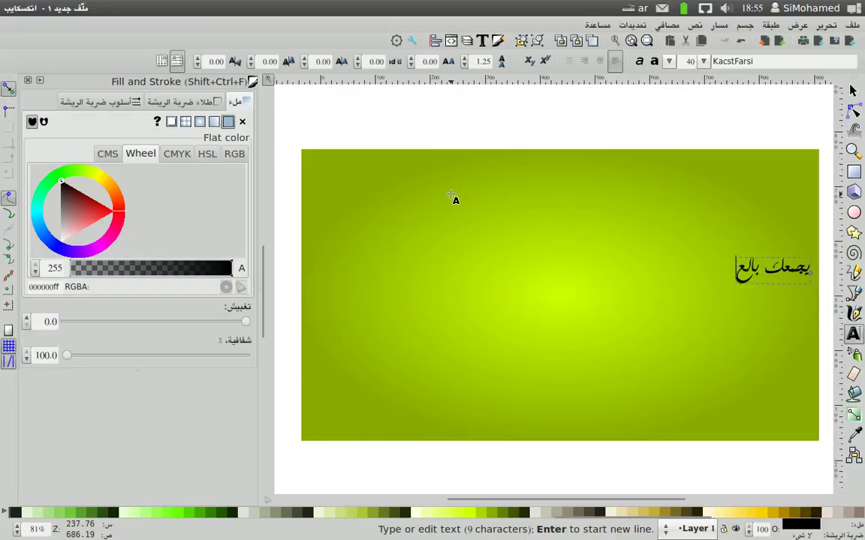
text(لم)
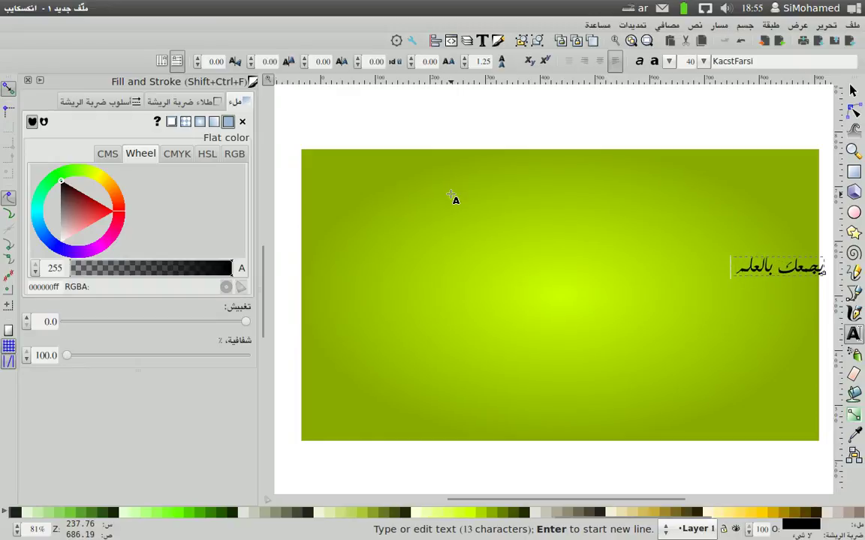
text( و التقنية)
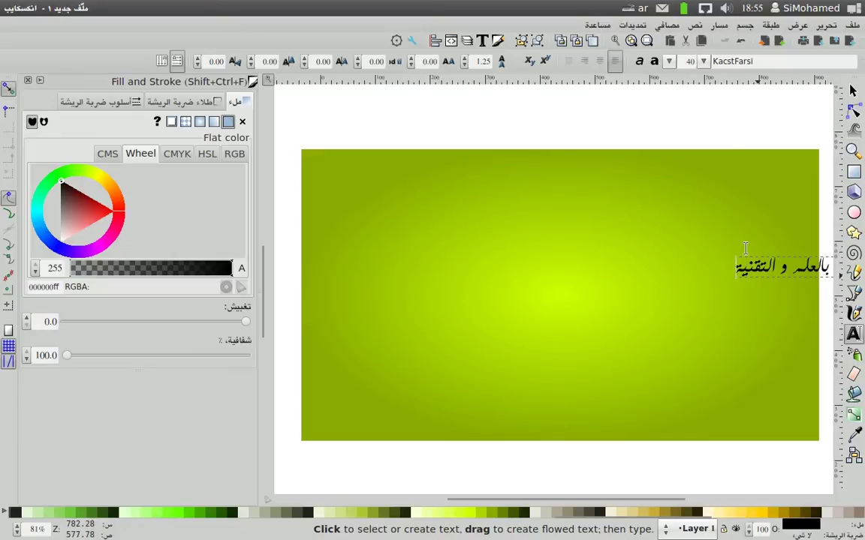
Step: Centre the Arabic text and scale it proportionally to about 534.5 × 73 px
key(F1)
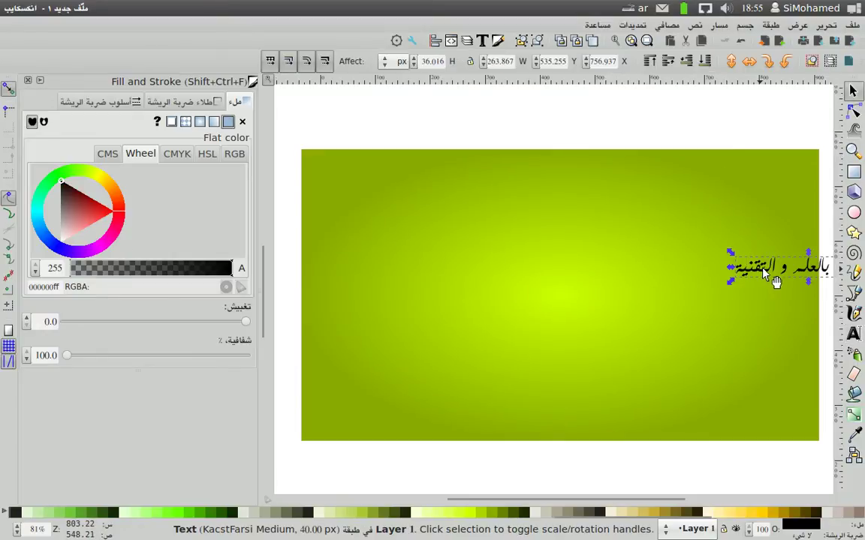
mouse_move(777, 280)
mouse_down()
mouse_move(538, 292)
mouse_move(559, 292)
mouse_up()
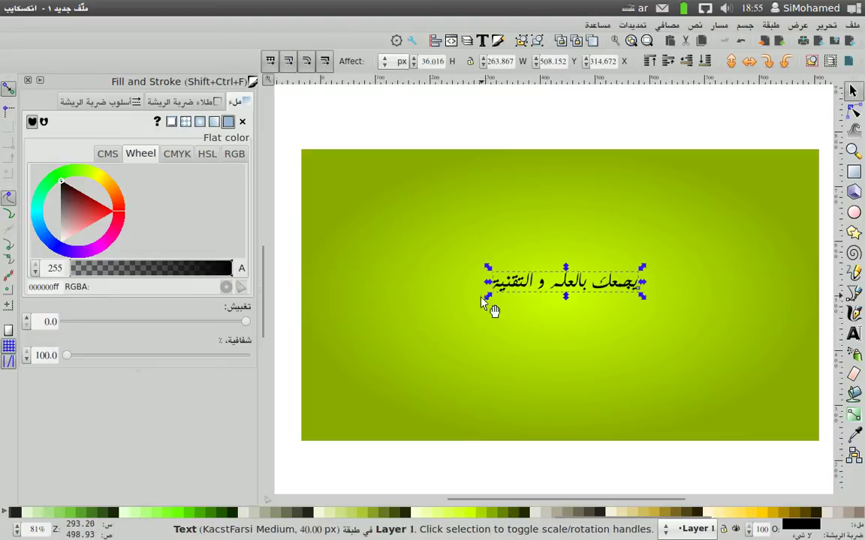
mouse_move(488, 301)
mouse_down()
mouse_move(605, 269)
mouse_move(437, 351)
mouse_up()
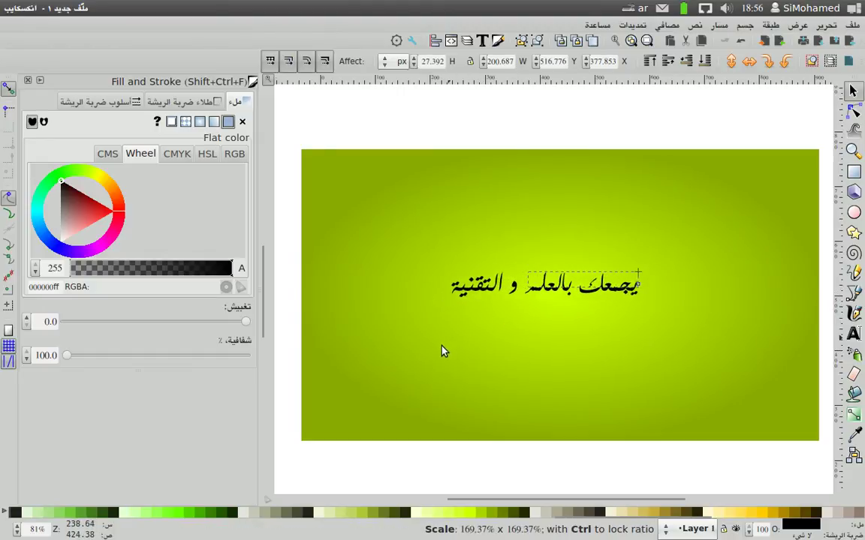
mouse_move(644, 272)
mouse_down()
mouse_move(673, 260)
mouse_move(549, 282)
mouse_up()
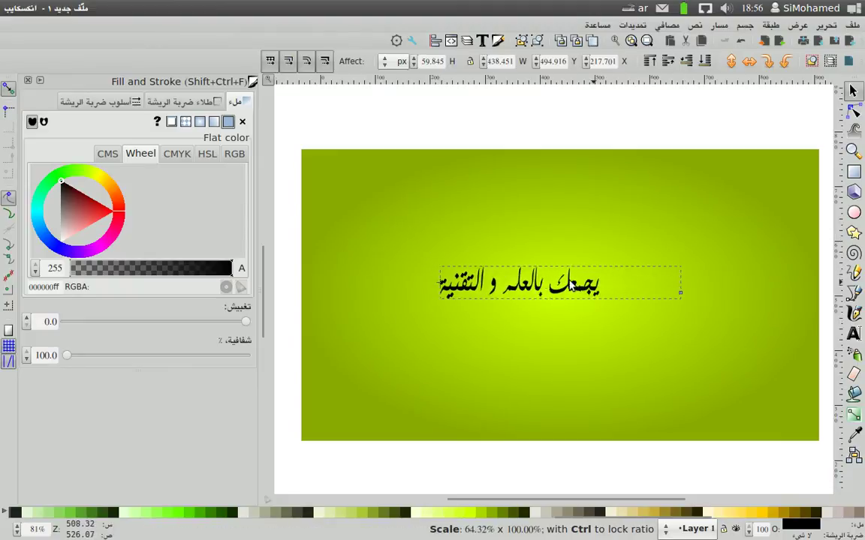
drag(491, 263, 489, 205)
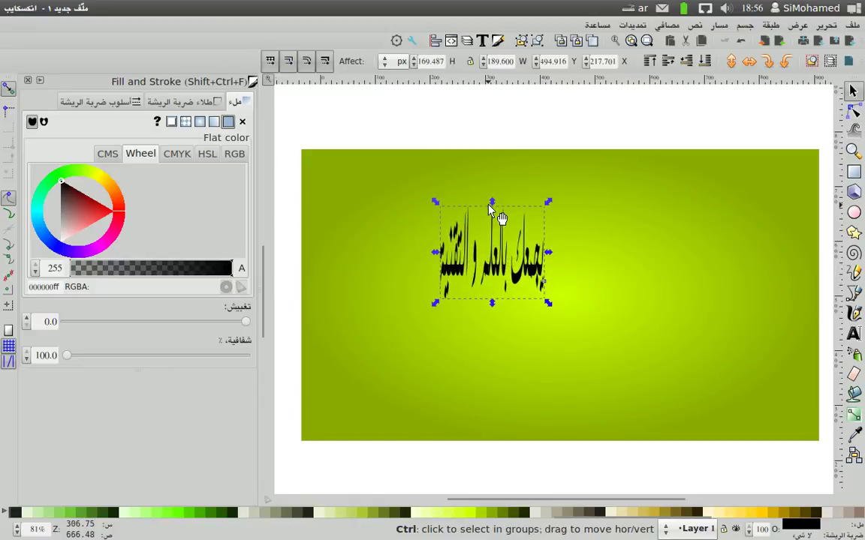
key(ctrl+z)
key(ctrl+z)
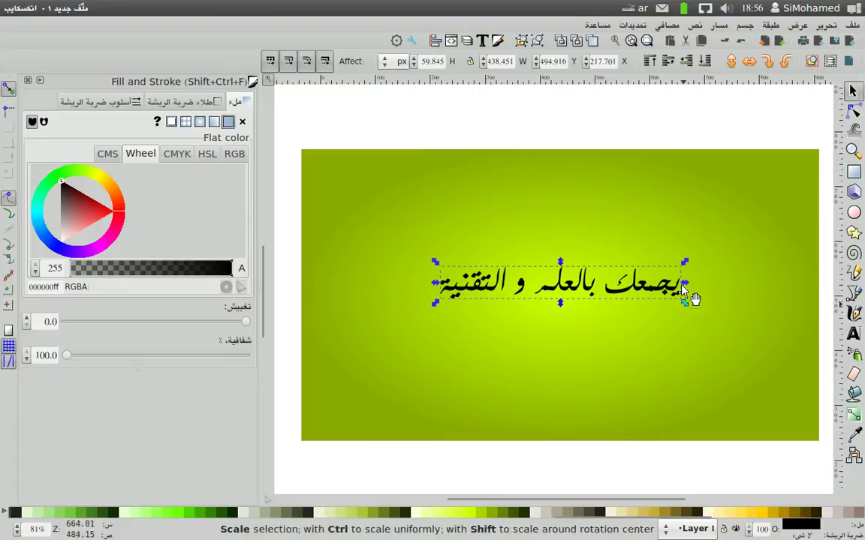
drag(685, 263, 742, 213)
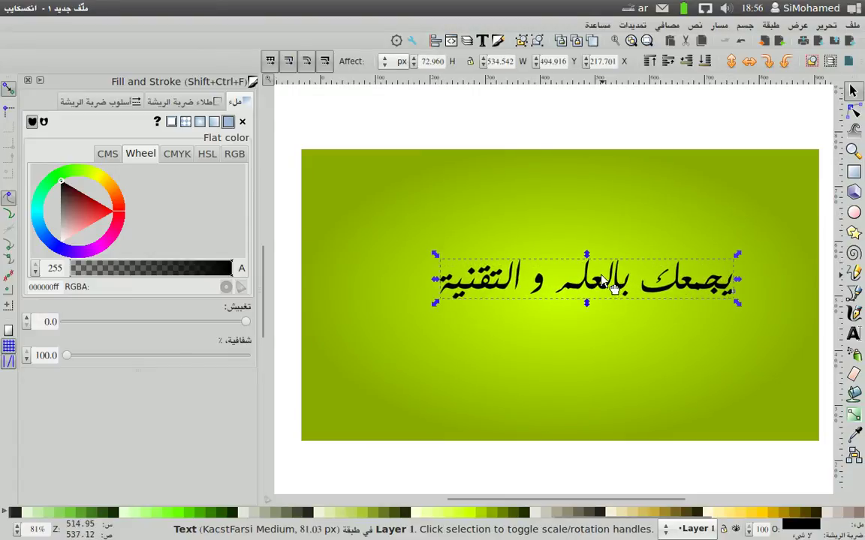
drag(605, 289, 594, 303)
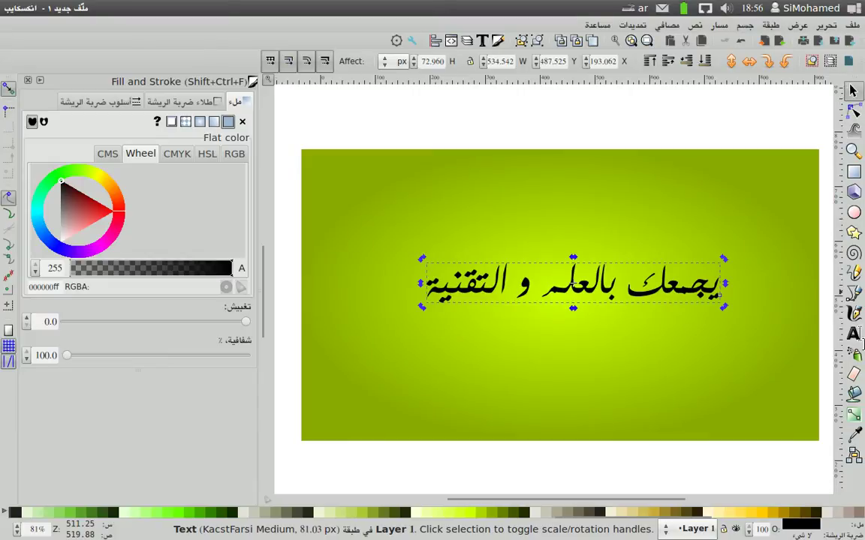
Step: Place the caret at the start of the phrase and add a fatha above the first letter
click(853, 335)
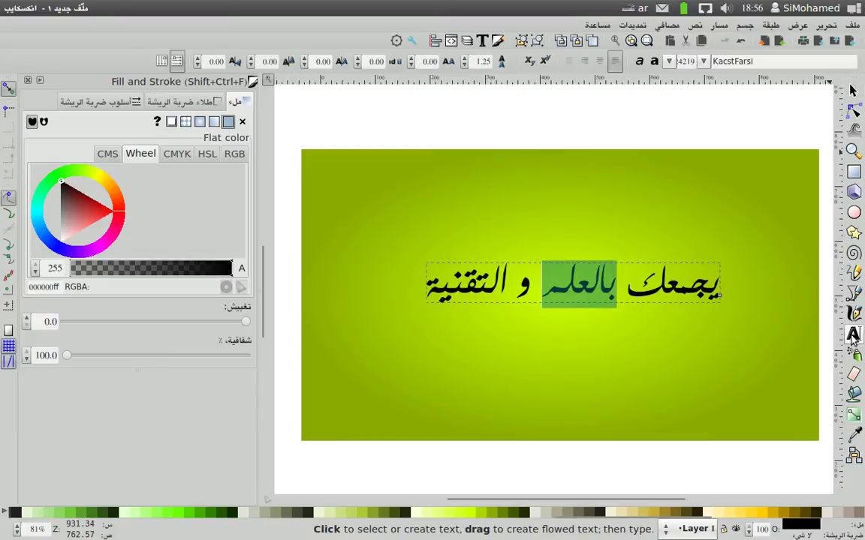
click(573, 301)
key(Right)
key(Right)
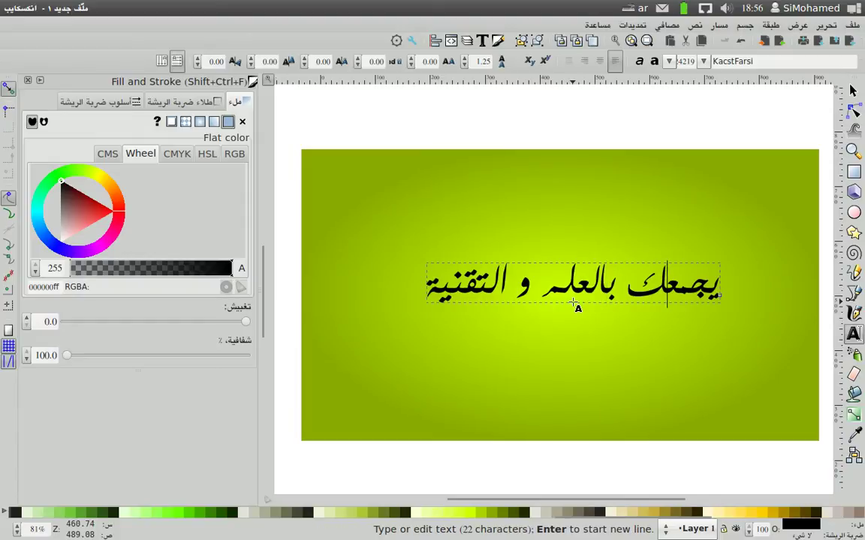
key(Left)
key(Left)
key(Left)
key(Right)
key(Right)
key(Right)
key(Right)
key(Right)
key(Left)
text(َ)
Step: Add further fatha and shadda marks to letters inside the word بالعلم
key(Left)
key(Left)
key(Left)
key(Left)
text(َ)
key(Left)
key(Left)
key(Left)
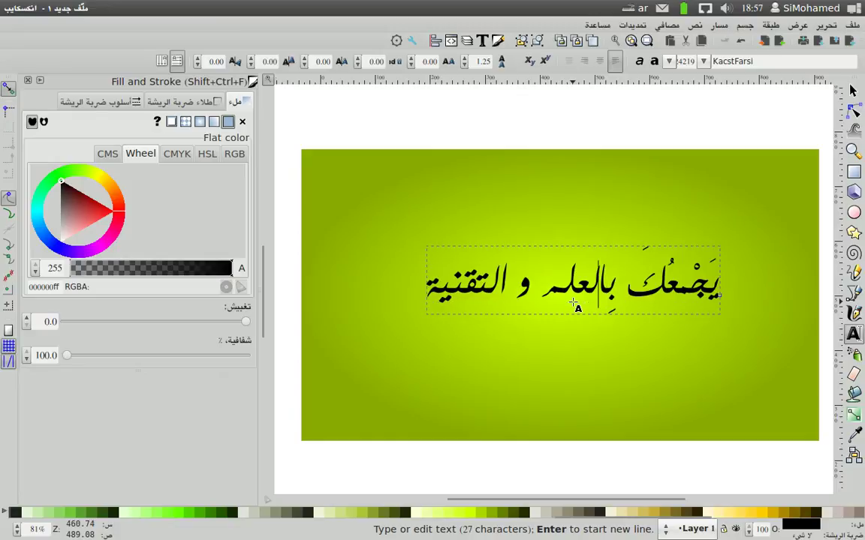
key(Left)
key(Left)
key(Left)
key(Left)
key(Left)
text(َ)
key(Left)
key(Left)
key(Left)
key(Left)
key(Left)
key(Left)
text(ّ)
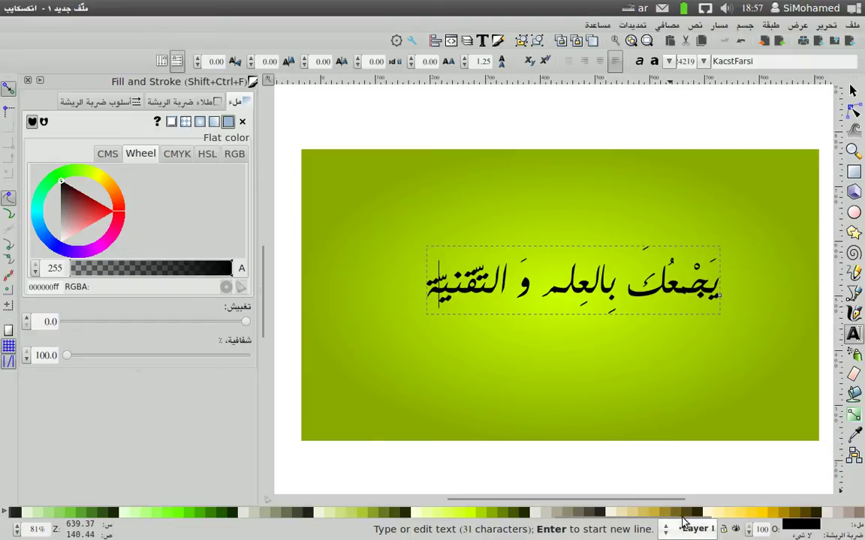
drag(675, 528, 713, 518)
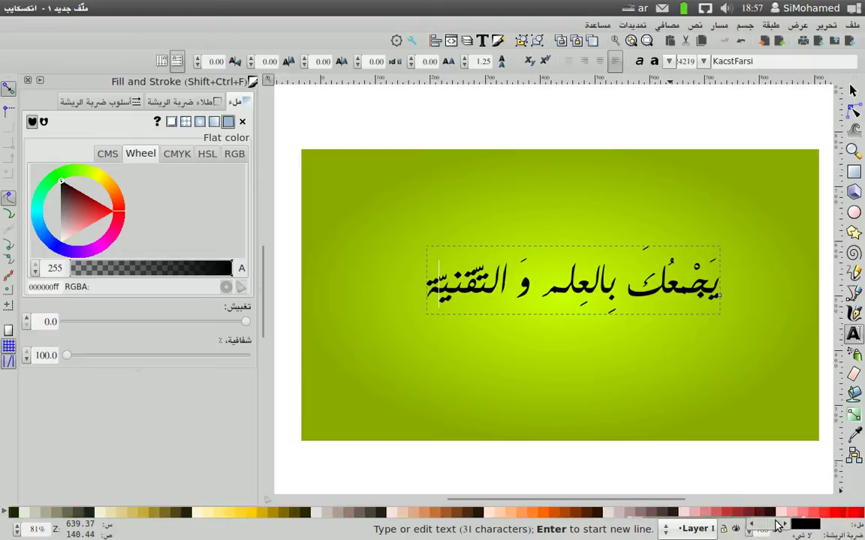
Step: Fill the Arabic text white (ffffffff) and confirm its stroke is No paint
click(713, 517)
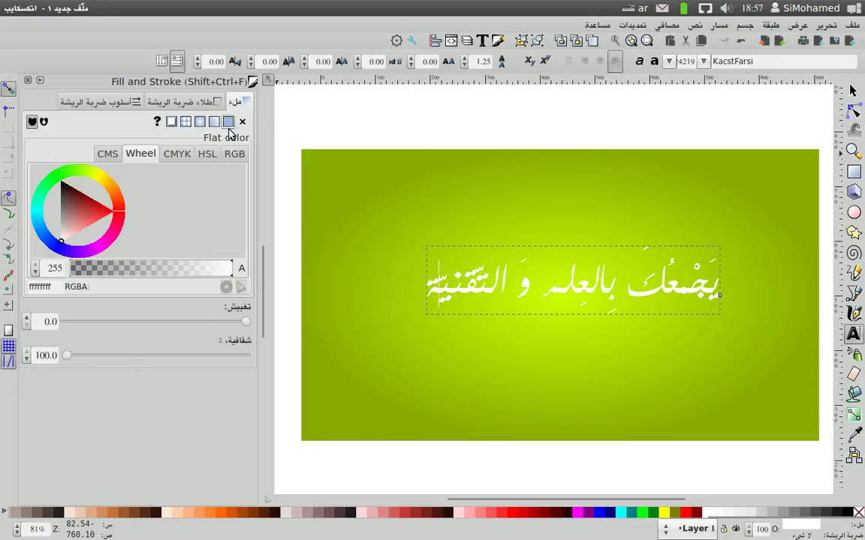
click(168, 100)
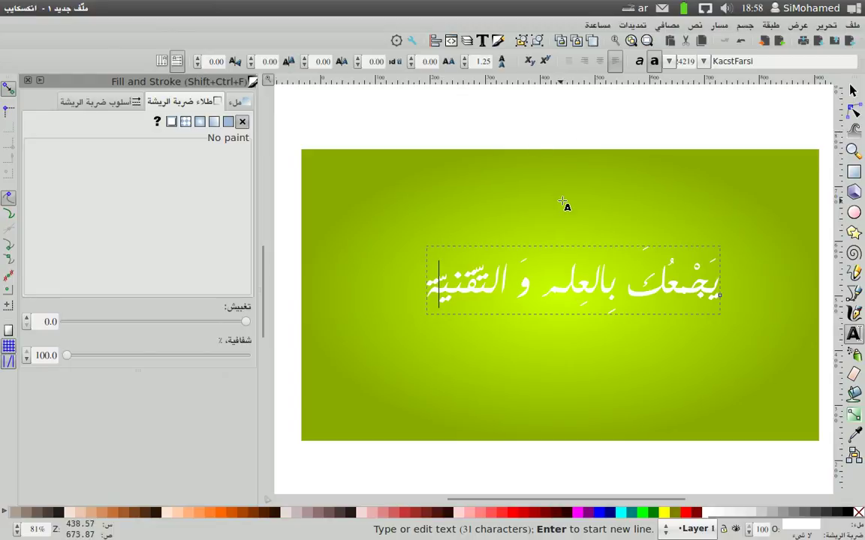
Step: In the Text and Font window, preview the phrase in the AlArabiya and AlBattar fonts
click(695, 27)
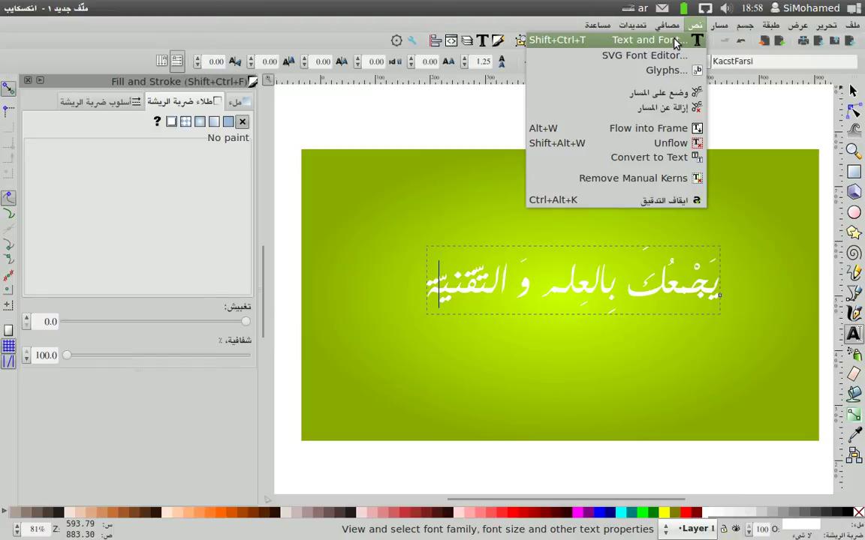
click(582, 39)
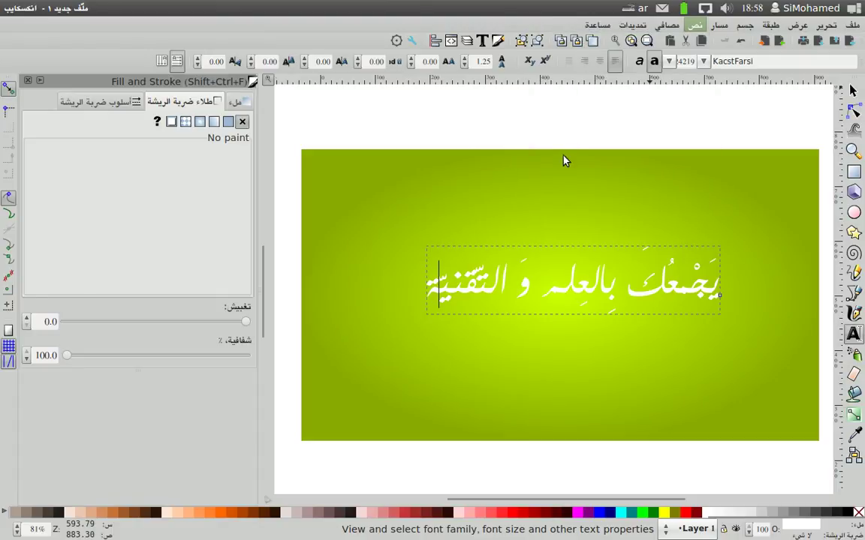
drag(425, 117, 481, 117)
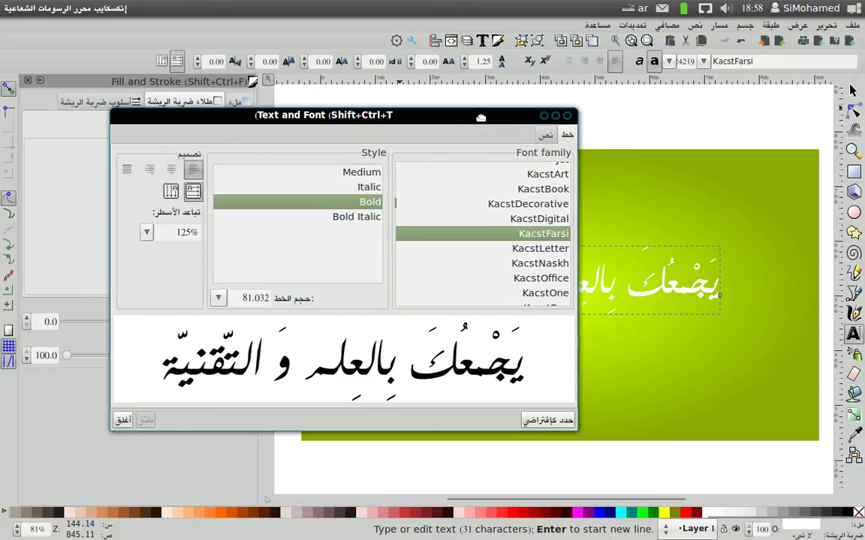
drag(480, 117, 492, 117)
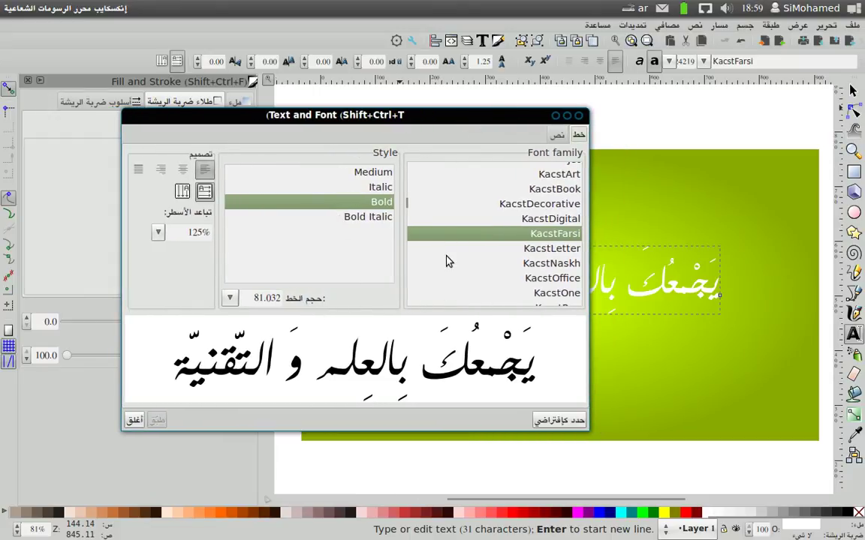
drag(464, 114, 469, 114)
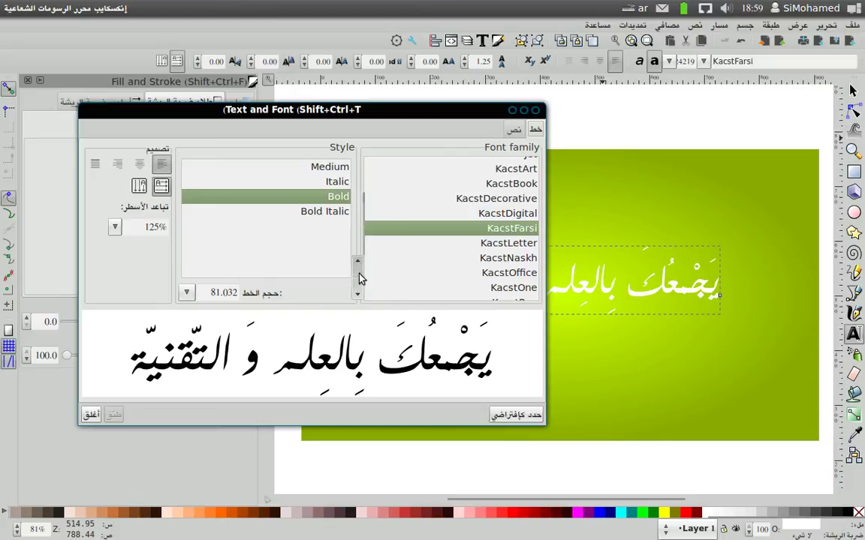
drag(357, 271, 357, 187)
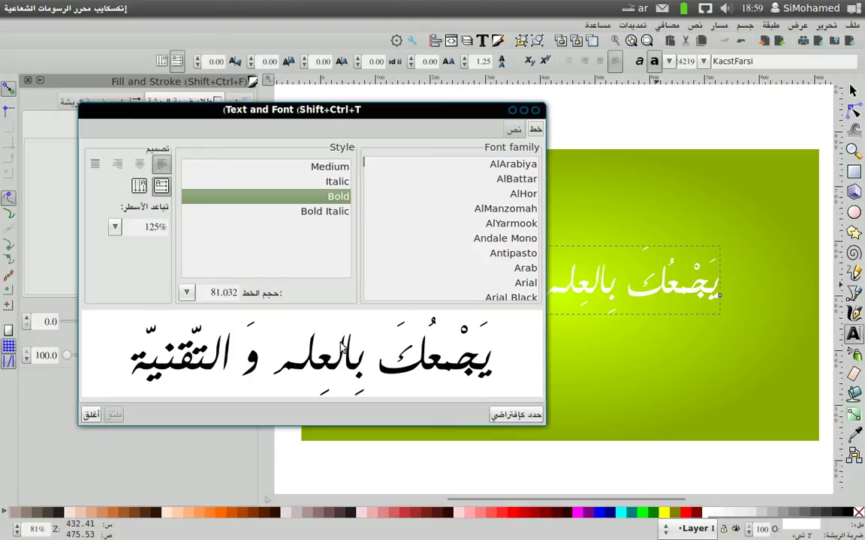
click(485, 168)
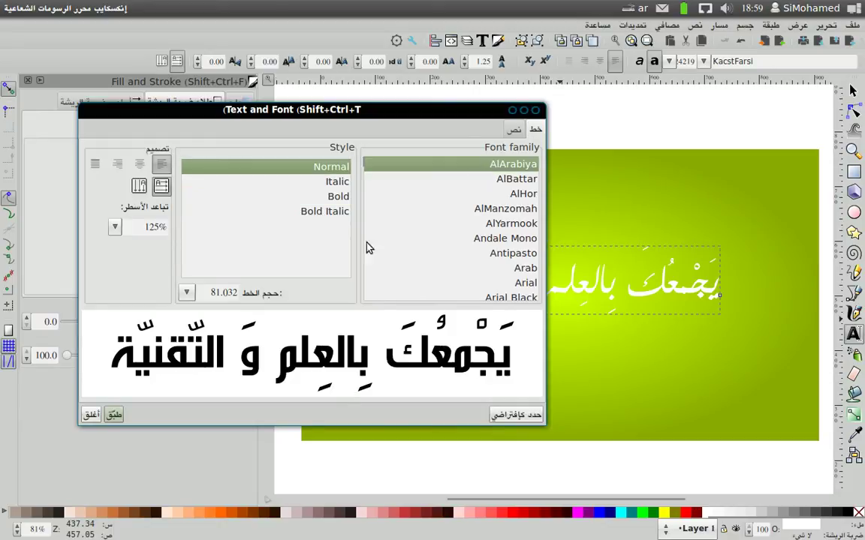
click(476, 184)
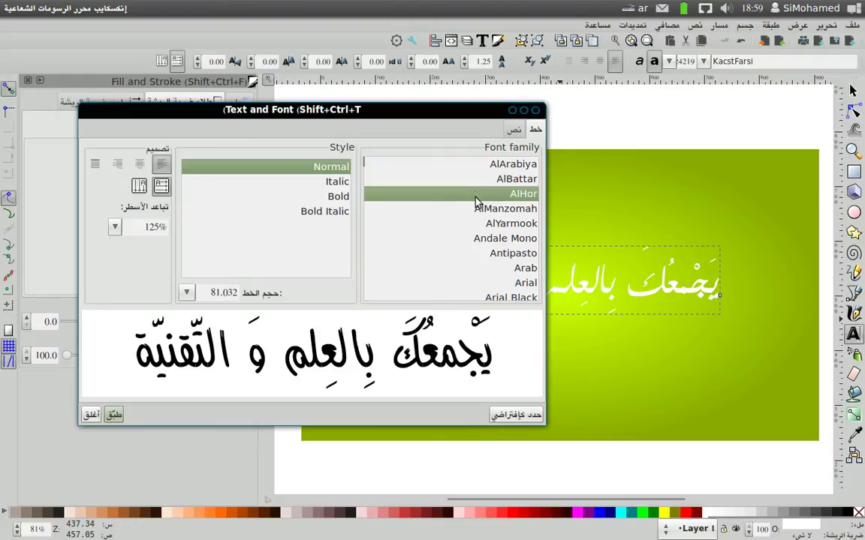
Step: Preview the Arabic line in fonts from AlArabiya, AlBattar and AlYarmook through Cortoba and Courier New
click(471, 209)
click(480, 167)
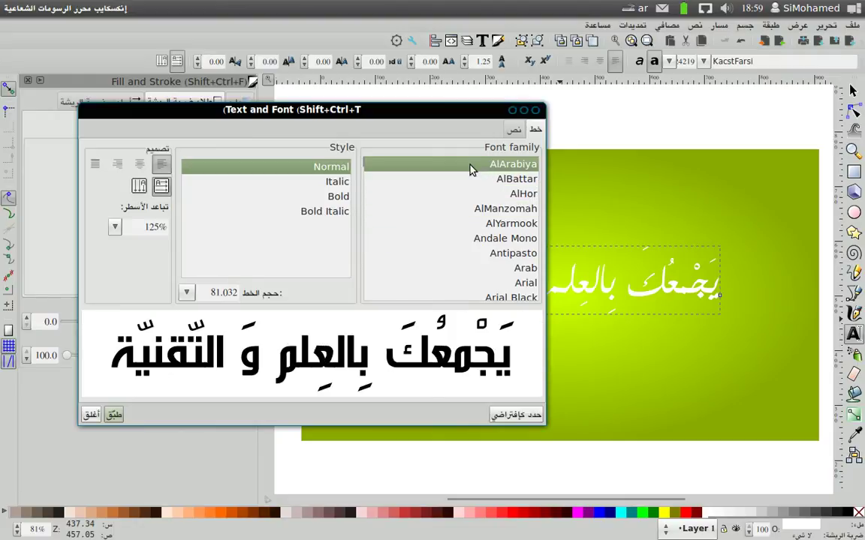
key(Down)
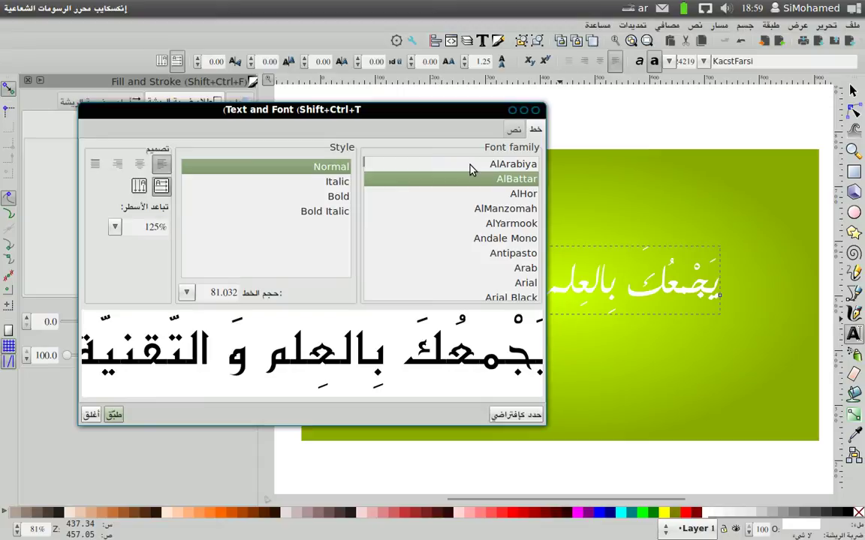
key(Down)
key(Down)
key(Down)
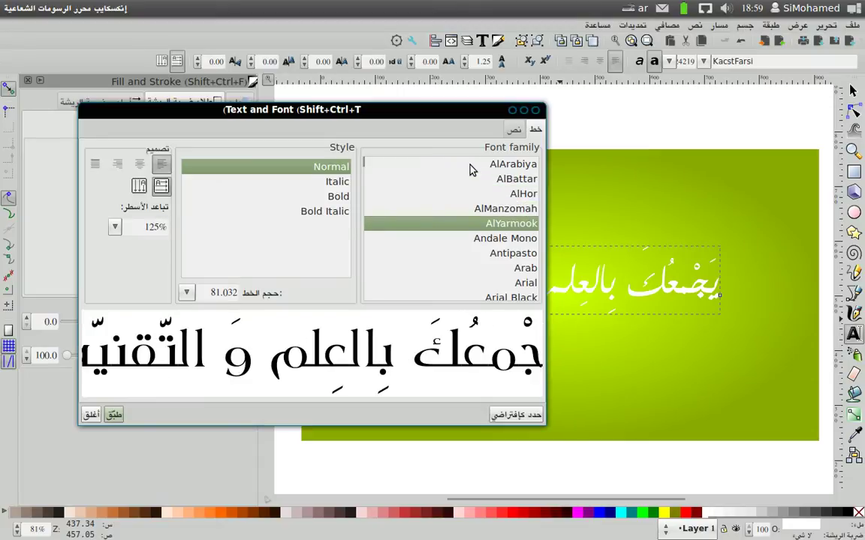
key(Down)
key(Down)
key(Down)
key(Down)
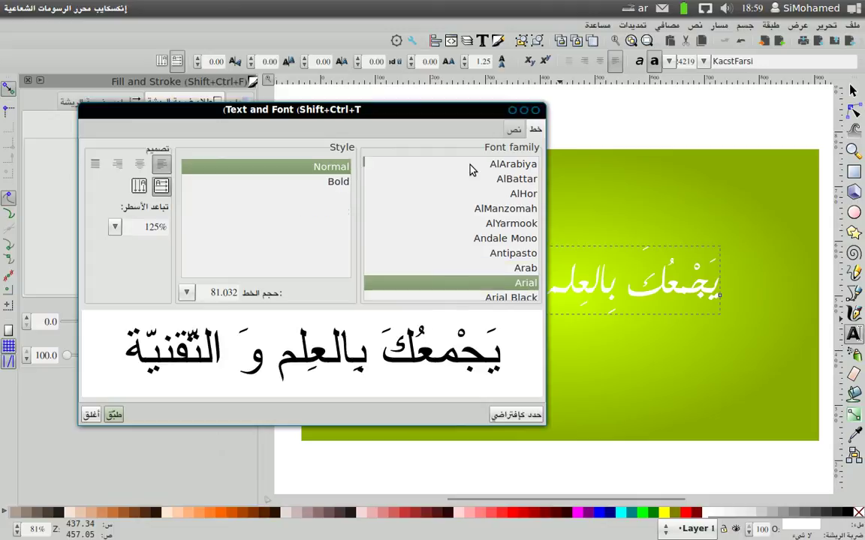
key(Down)
key(Down)
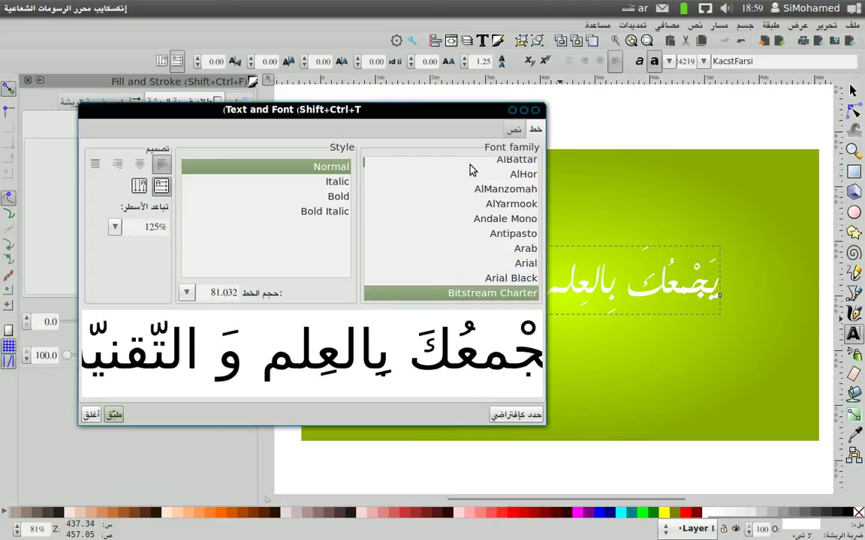
key(Down)
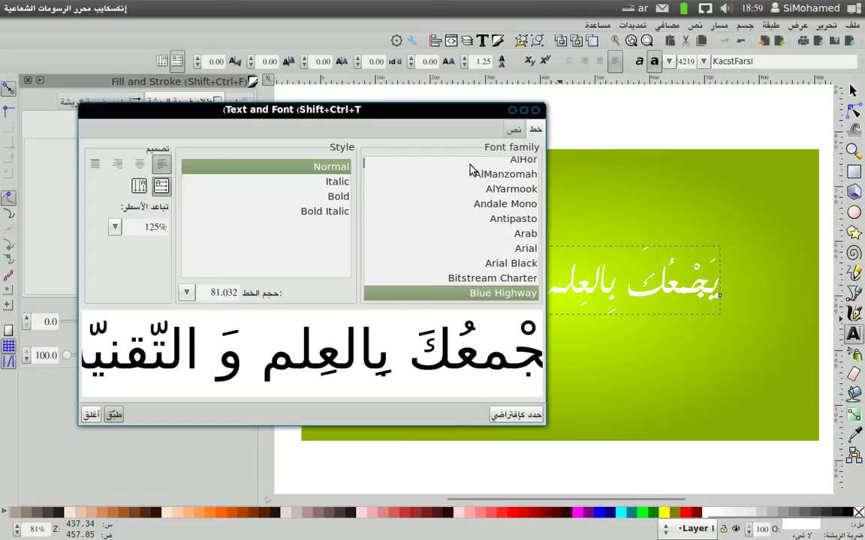
key(Down)
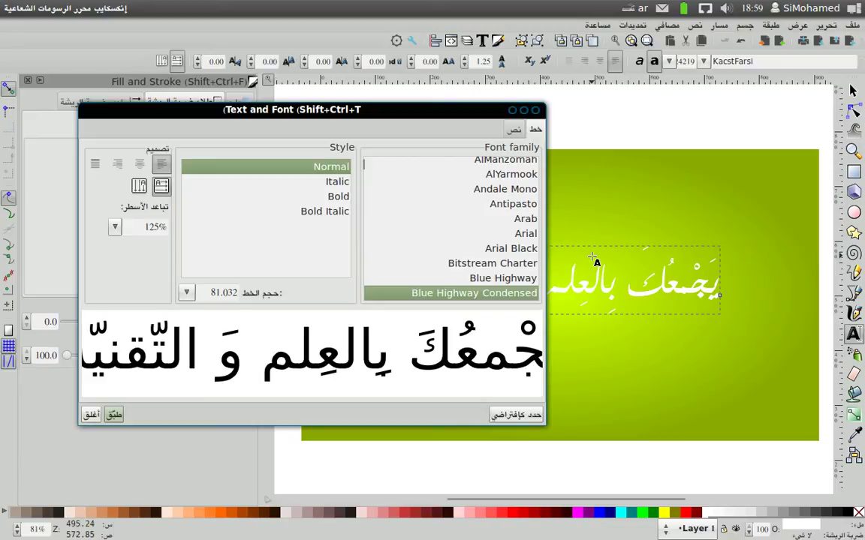
key(Down)
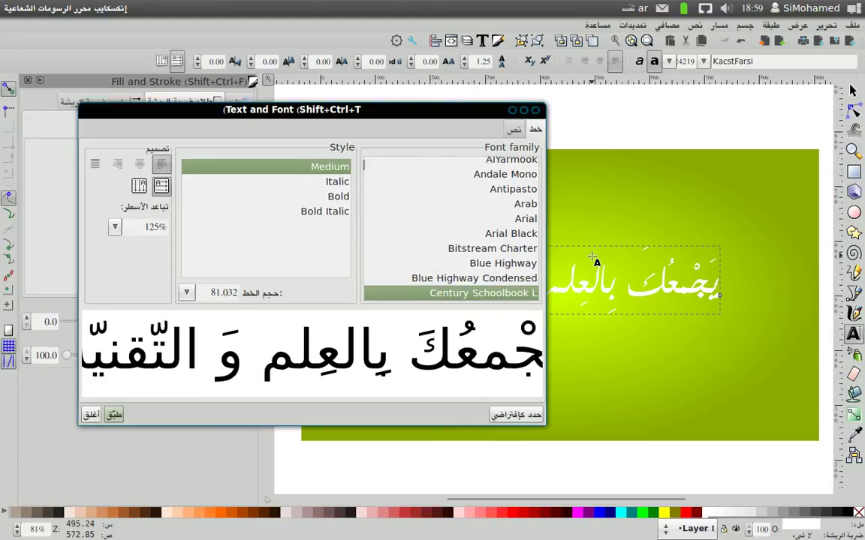
key(Down)
key(Down)
key(Down)
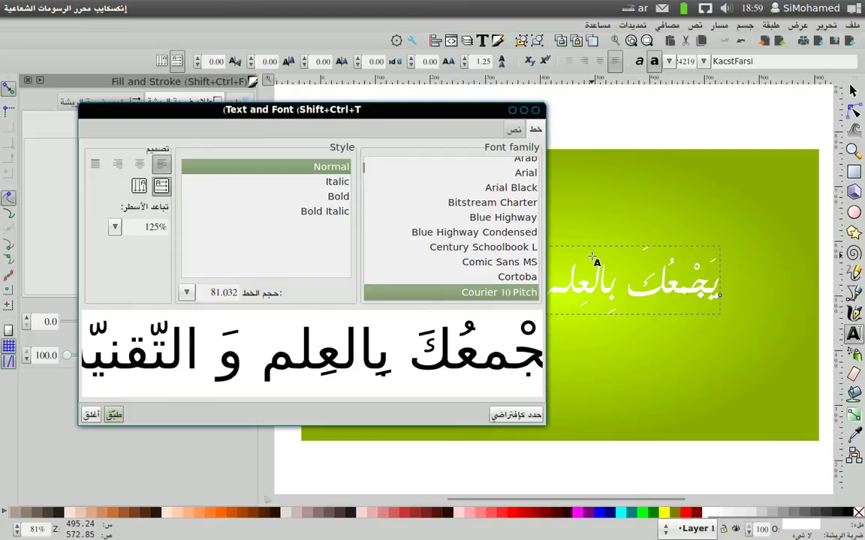
key(Up)
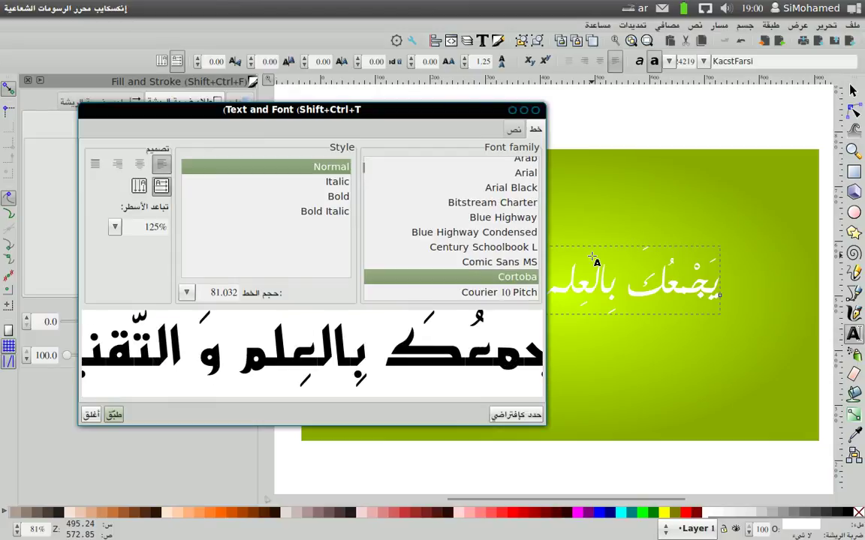
key(Down)
key(Down)
key(Down)
key(Down)
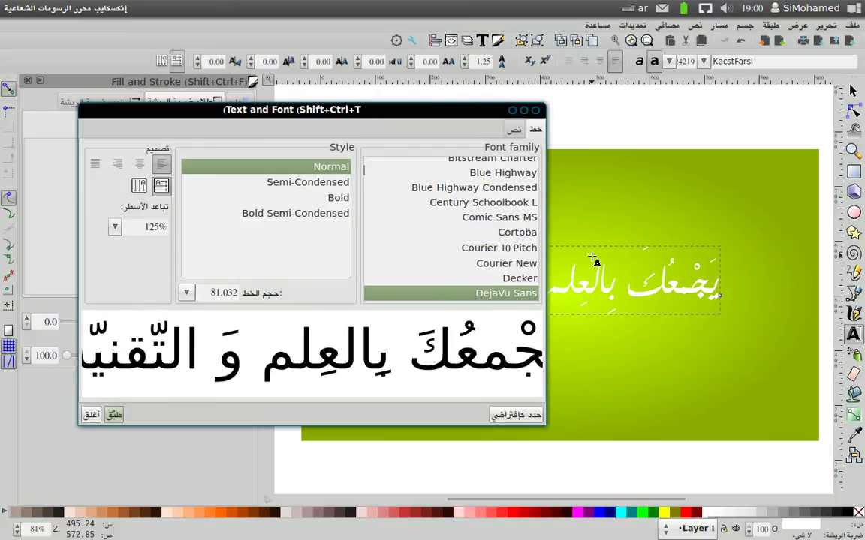
Step: Jump to the 'o' fonts and choose Ouhod with Bold style
text(غ)
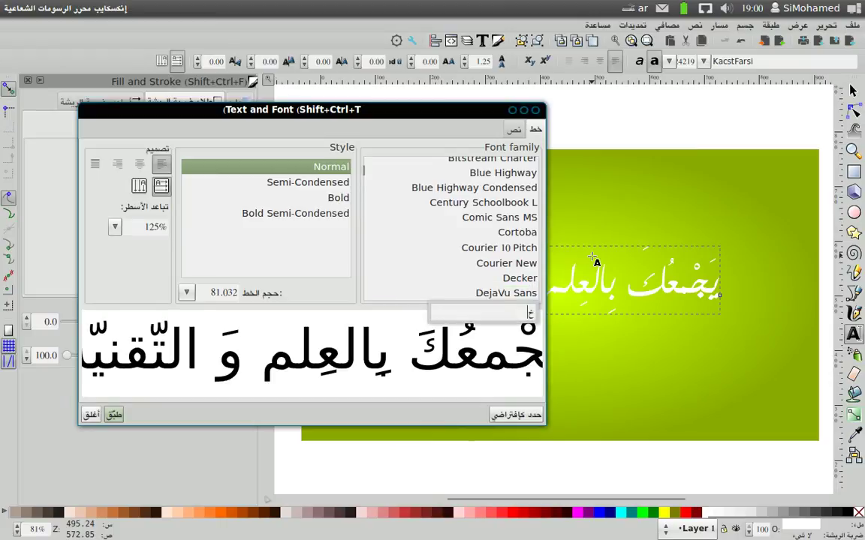
key(alt+shift)
text(o)
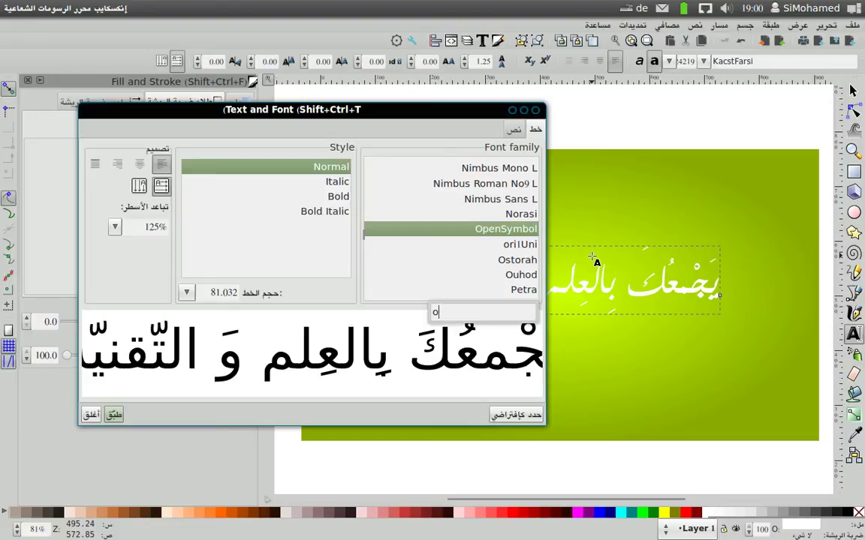
click(515, 278)
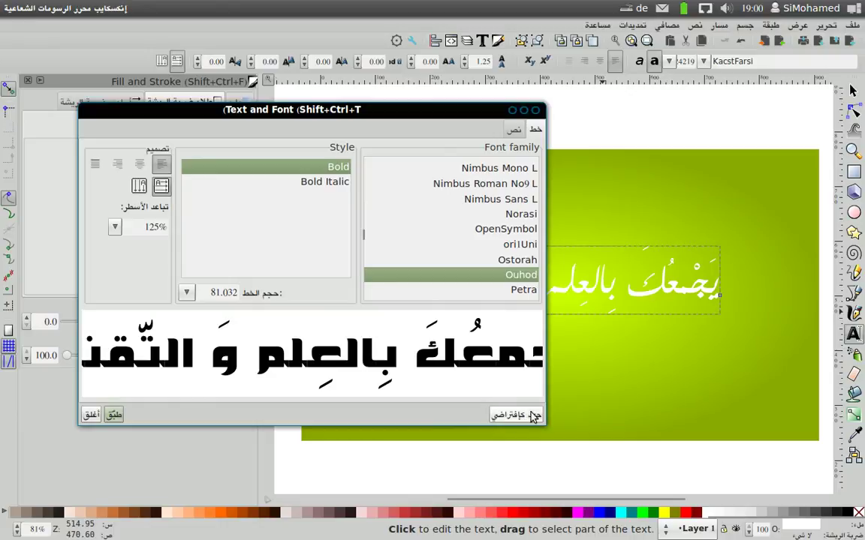
Step: Apply Ouhod Bold to the Arabic phrase, close Text and Font, and scroll the canvas right
click(115, 415)
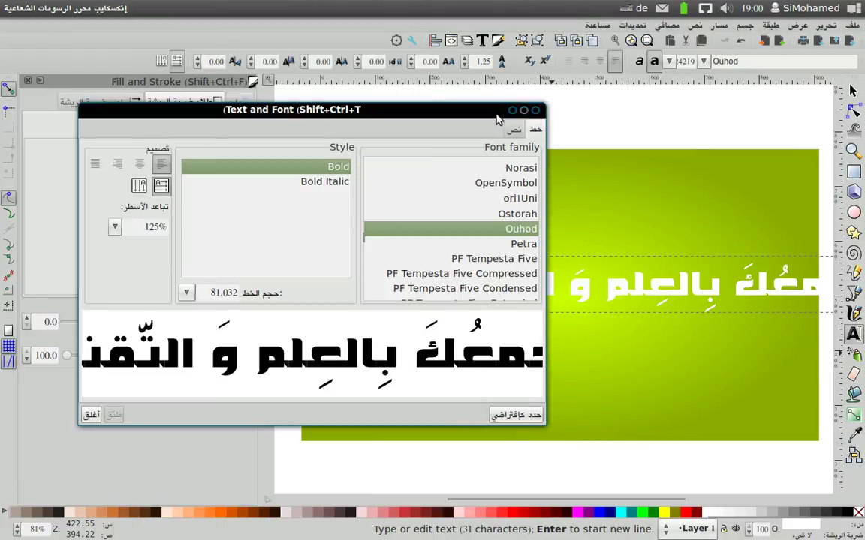
drag(514, 133, 442, 139)
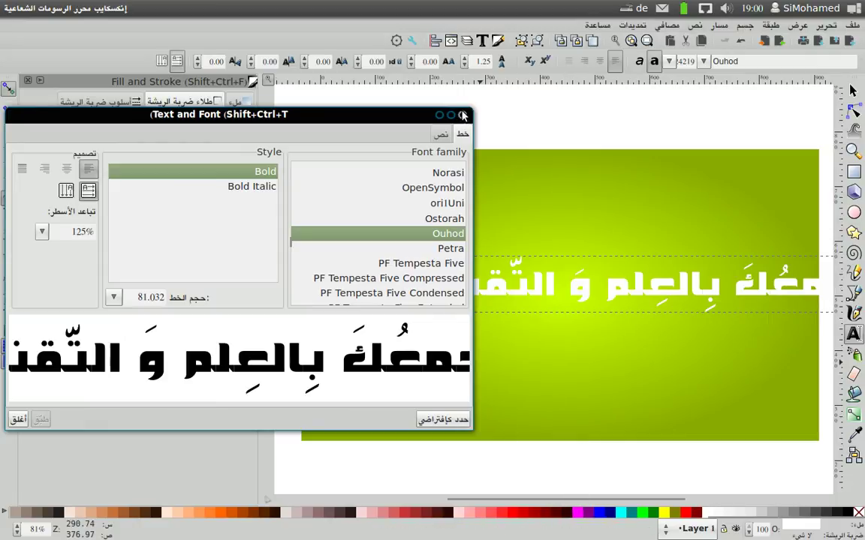
click(463, 115)
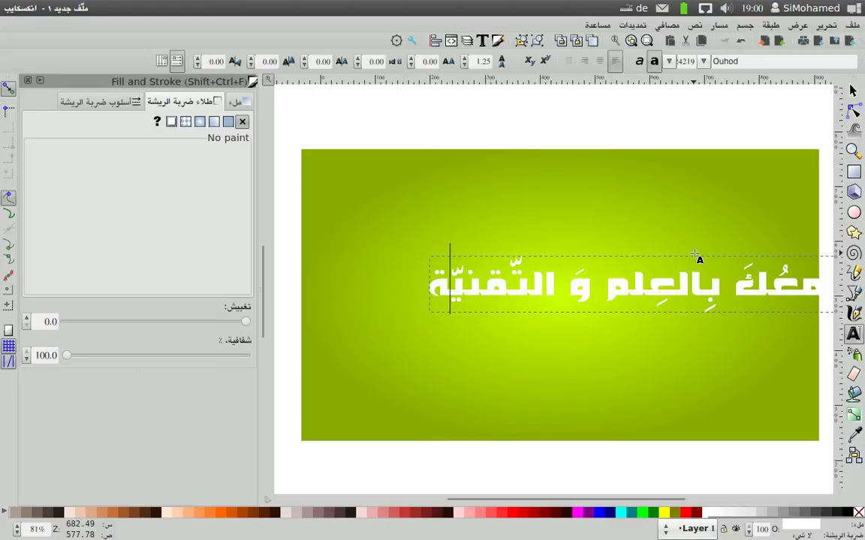
mouse_move(531, 488)
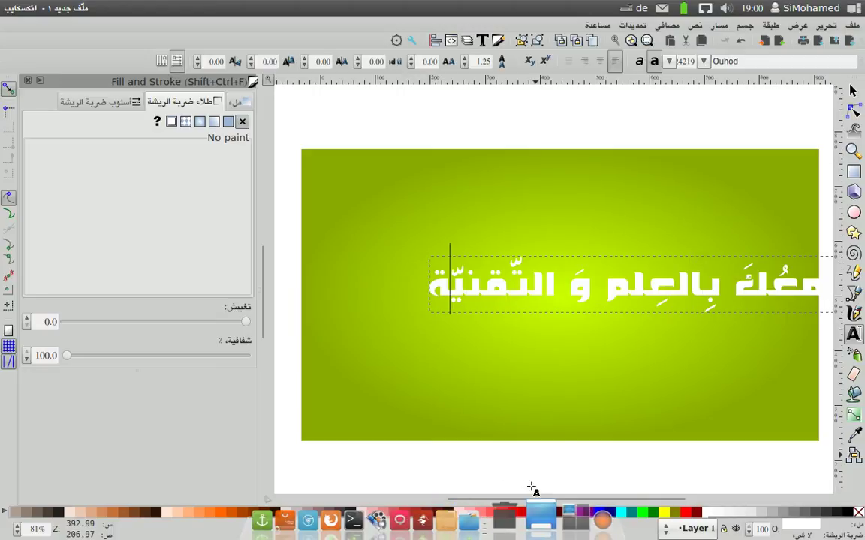
drag(554, 501, 623, 503)
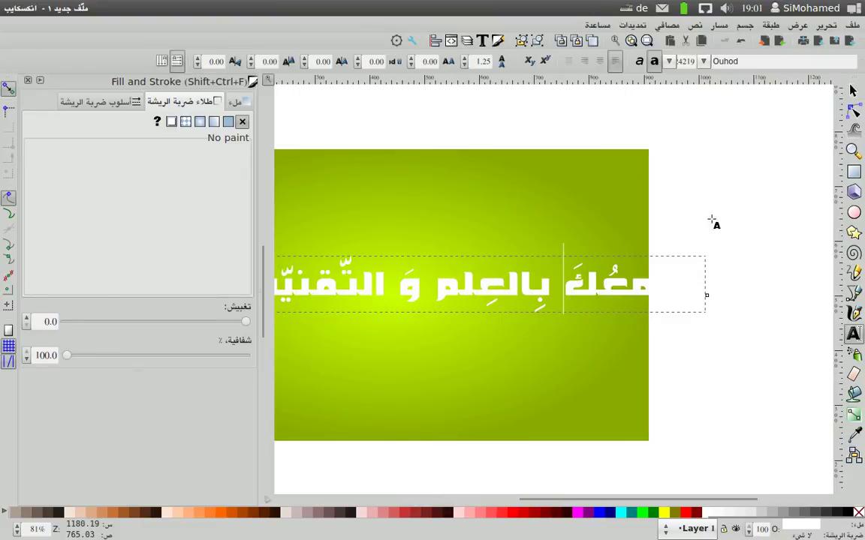
Step: Set only the first word of the Arabic line to KacstFarsi via the toolbar font field
key(shift+Right)
key(shift+Right)
key(shift+Right)
key(shift+Right)
key(shift+Right)
key(shift+Right)
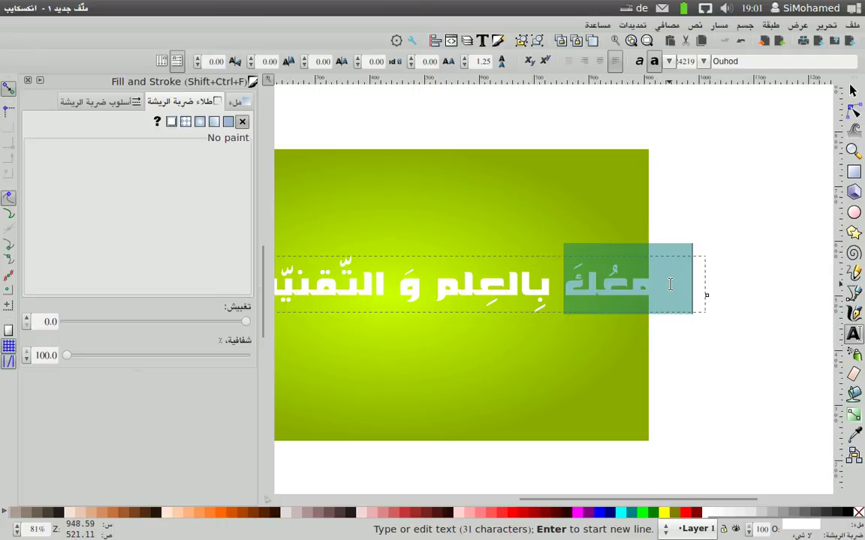
key(shift+Right)
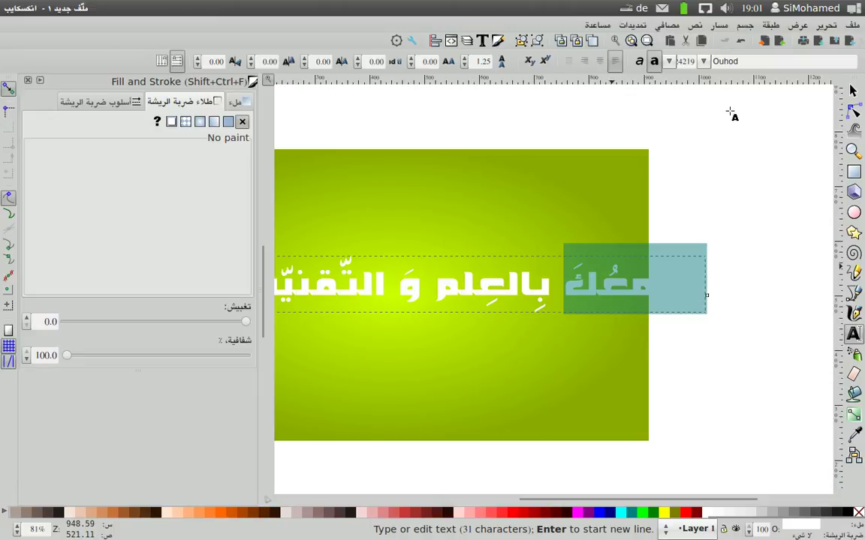
click(748, 60)
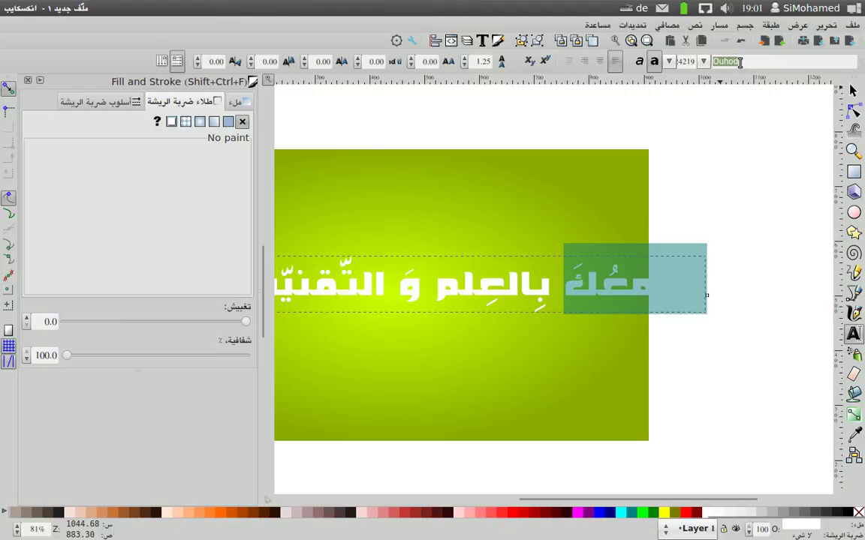
key(alt+shift)
key(alt+shift)
text(ka)
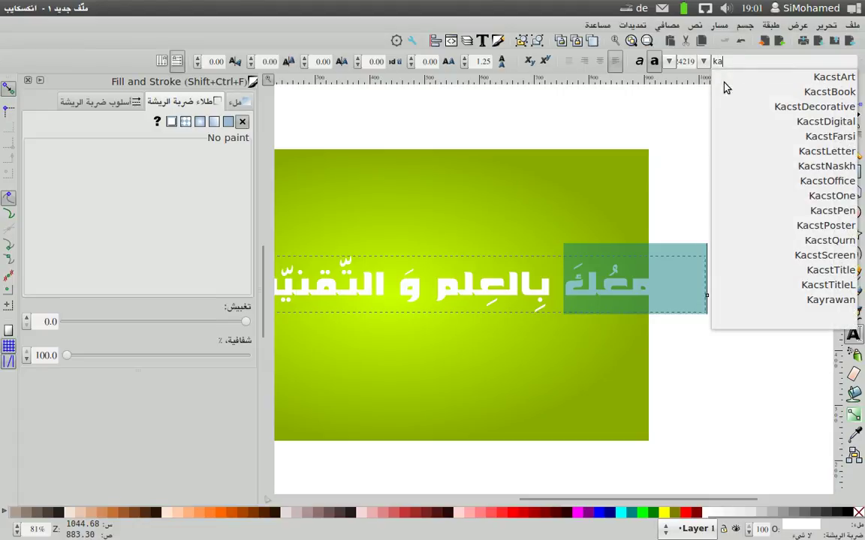
click(824, 136)
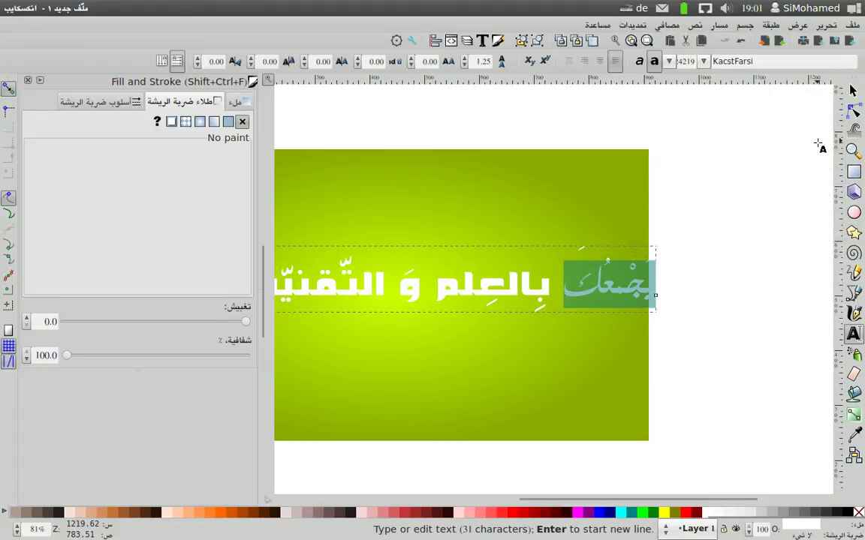
click(849, 88)
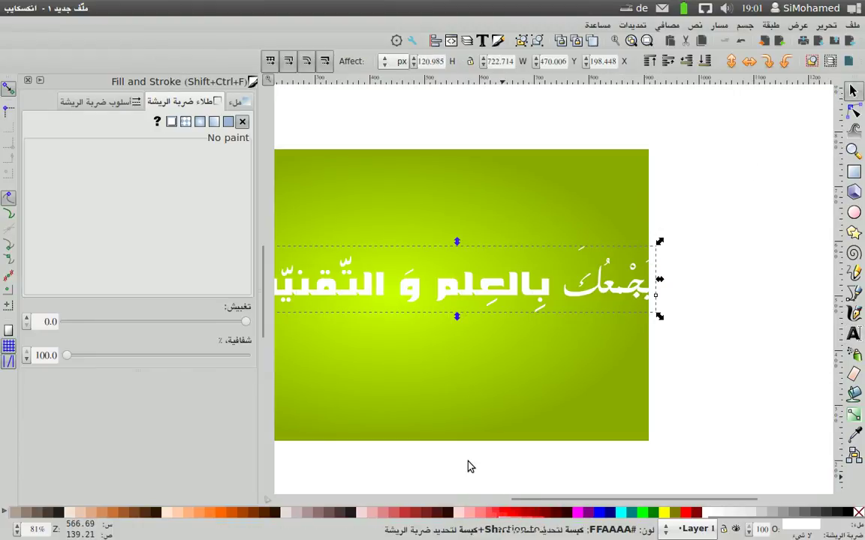
Step: Zoom out and centre the Arabic text on the green background
key(minus)
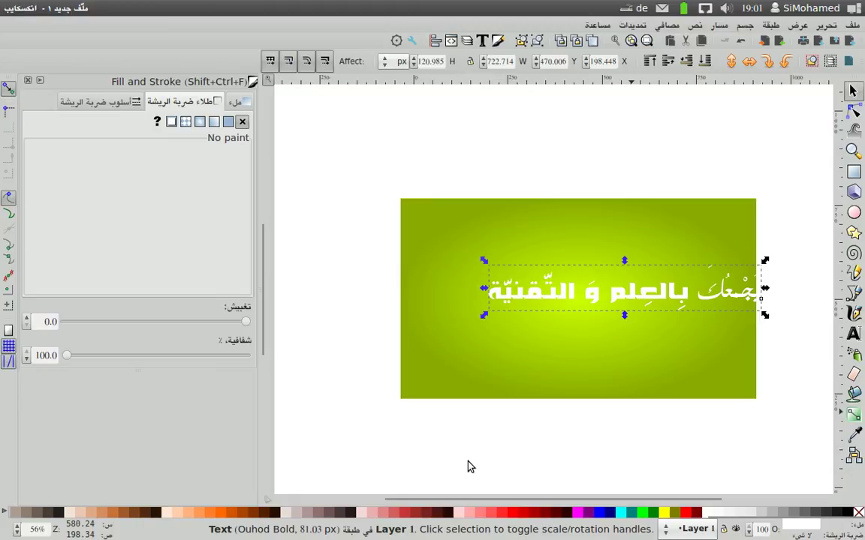
drag(662, 298, 609, 305)
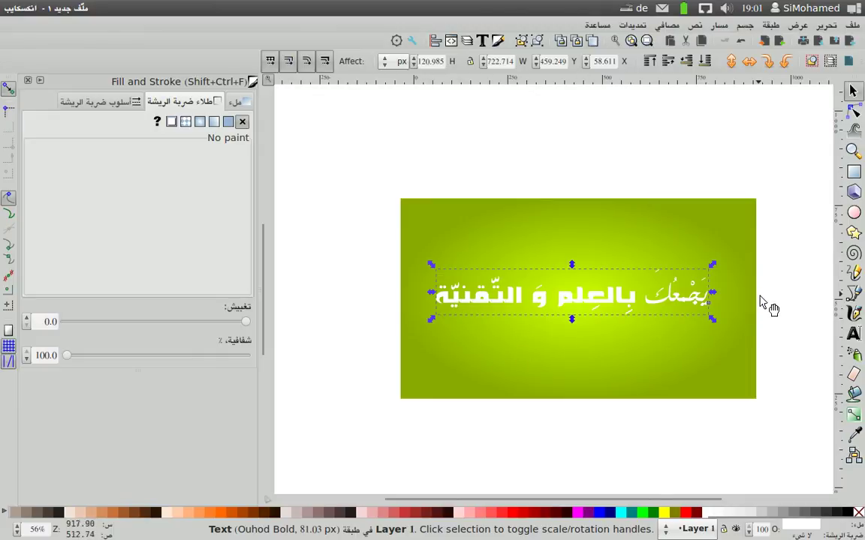
click(596, 305)
drag(596, 305, 608, 302)
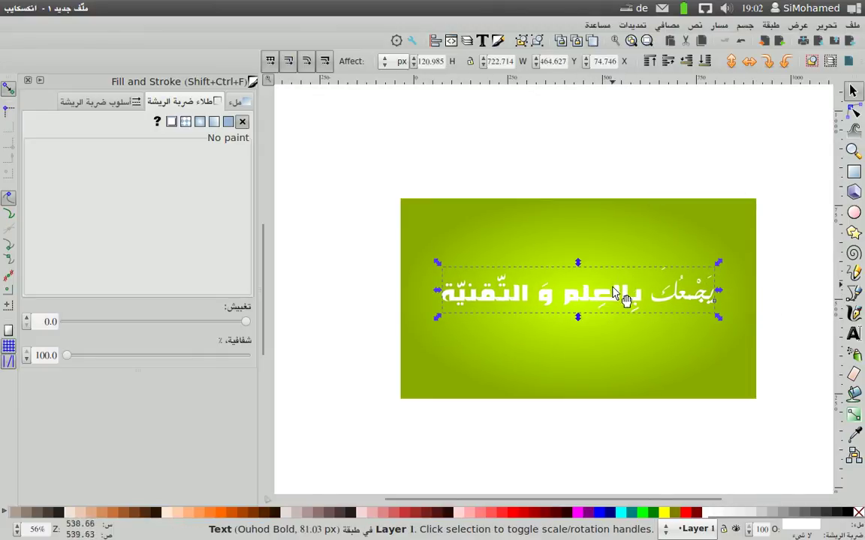
drag(598, 308, 634, 282)
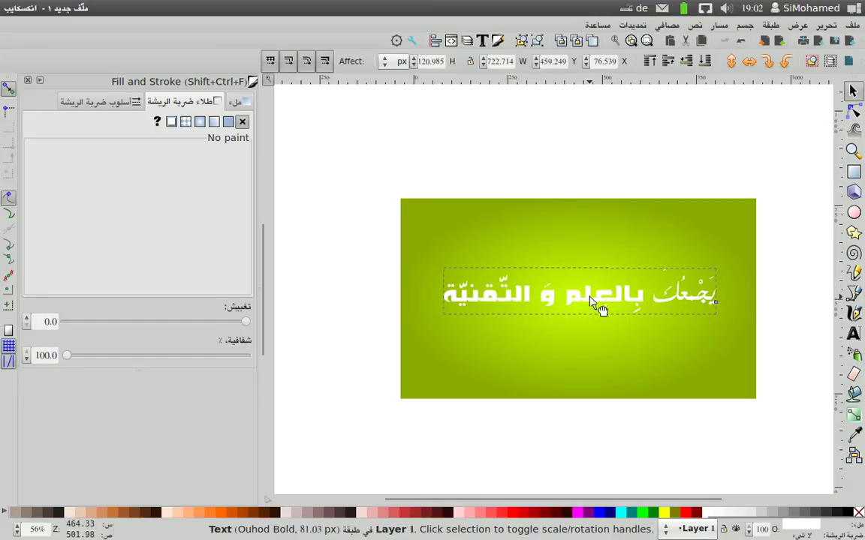
click(700, 189)
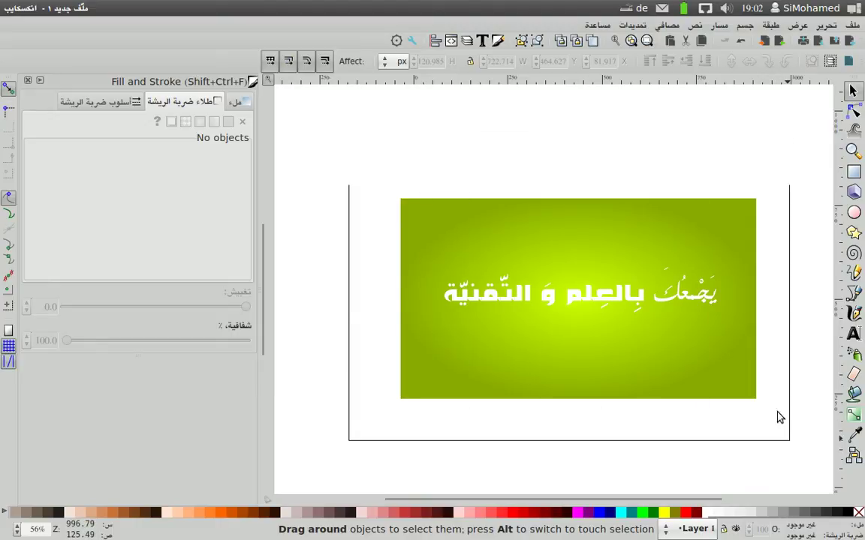
Step: Enlarge the background and text together, move them down and right, and deselect
drag(400, 377, 778, 417)
drag(393, 193, 321, 129)
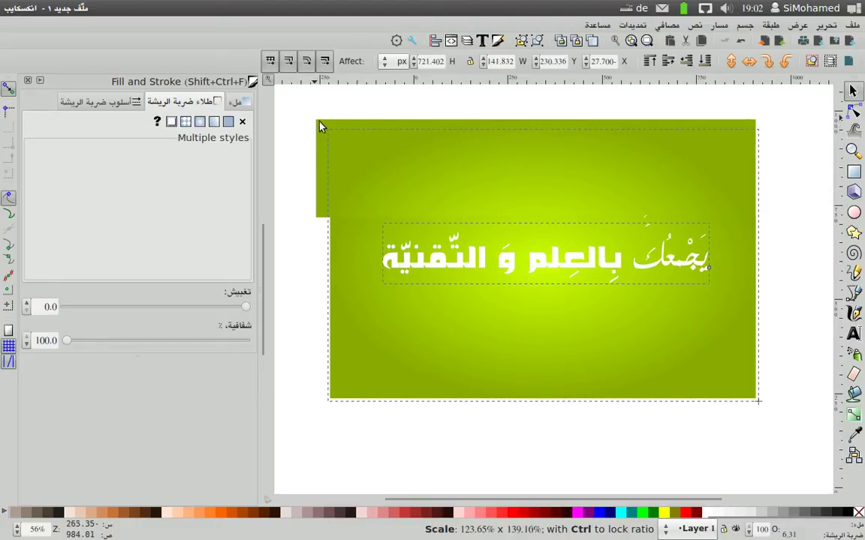
drag(322, 130, 316, 121)
drag(487, 174, 513, 208)
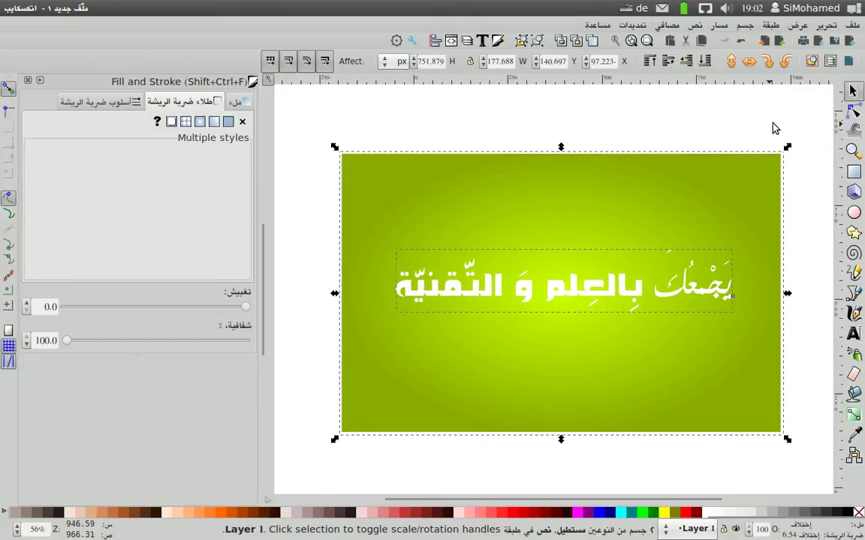
click(685, 147)
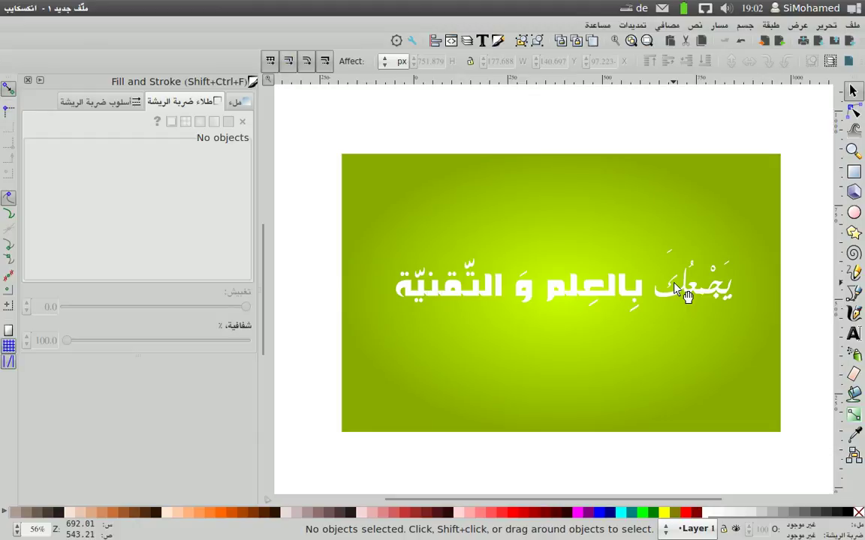
Step: Flip a copy of the Arabic text vertically and nudge it down beneath the original
click(572, 308)
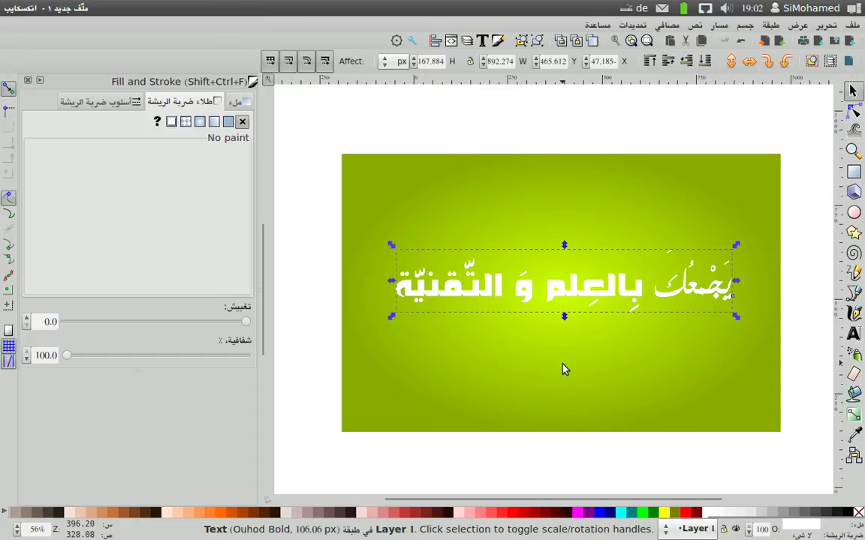
click(731, 61)
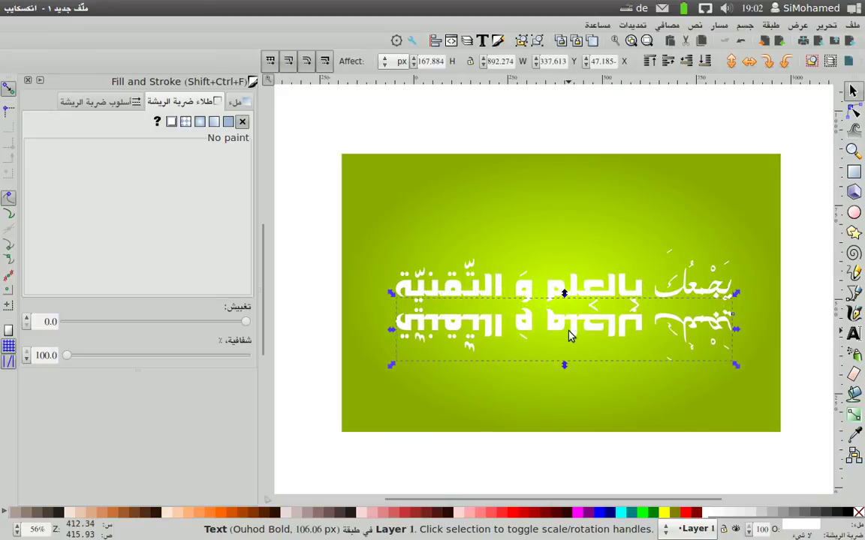
key(Down)
key(Down)
key(Down)
key(Down)
key(Down)
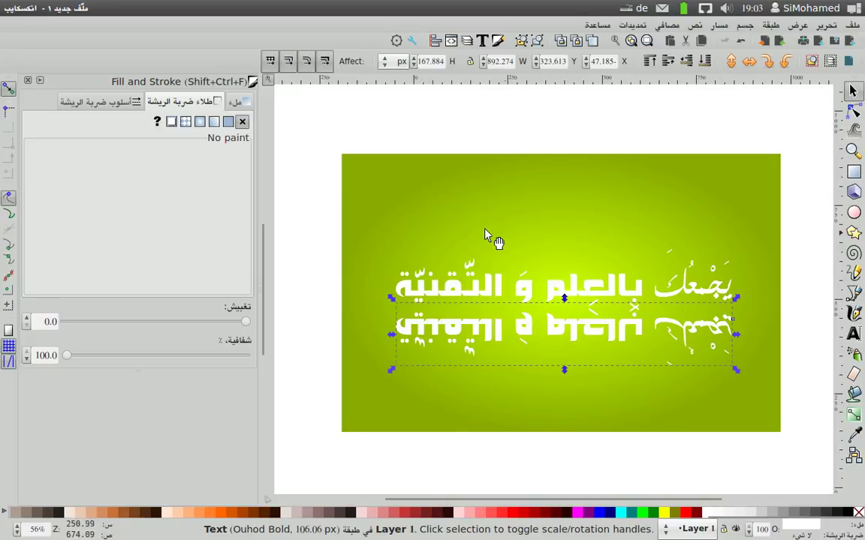
Step: Fill the mirrored text with a linear gradient, briefly trying radial first
click(246, 103)
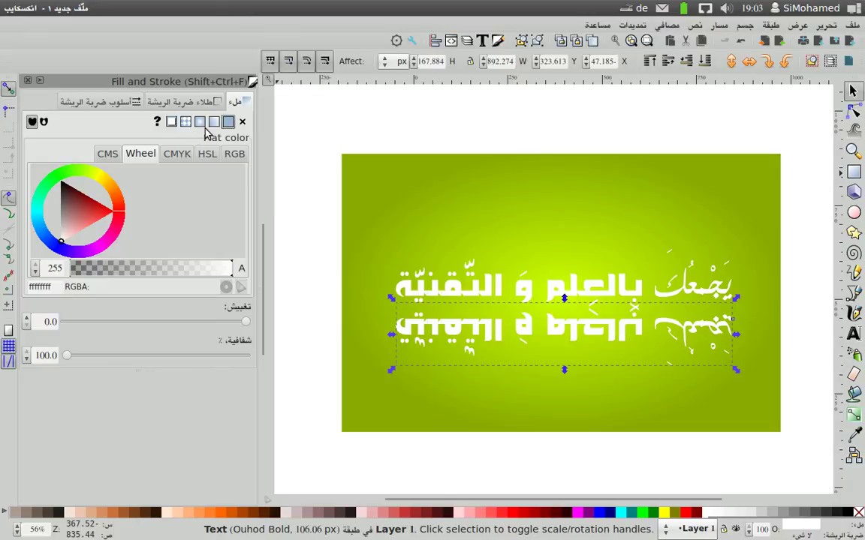
click(214, 121)
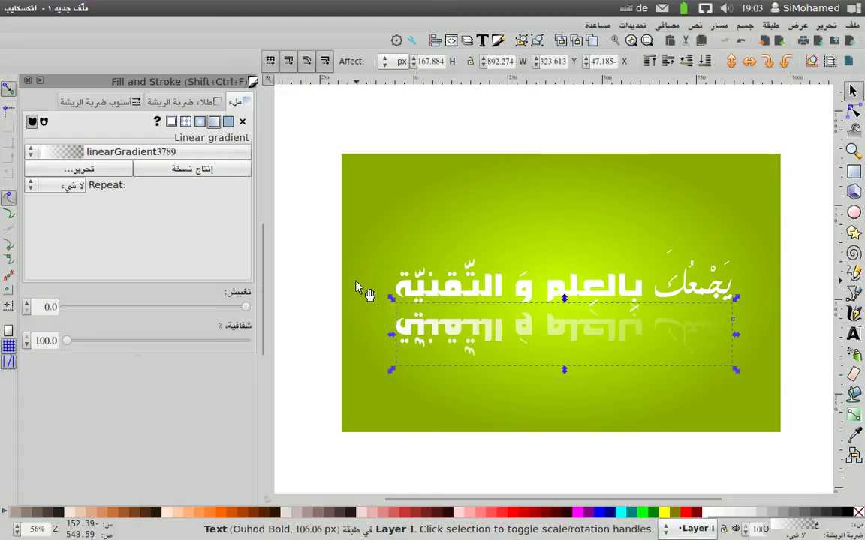
click(200, 122)
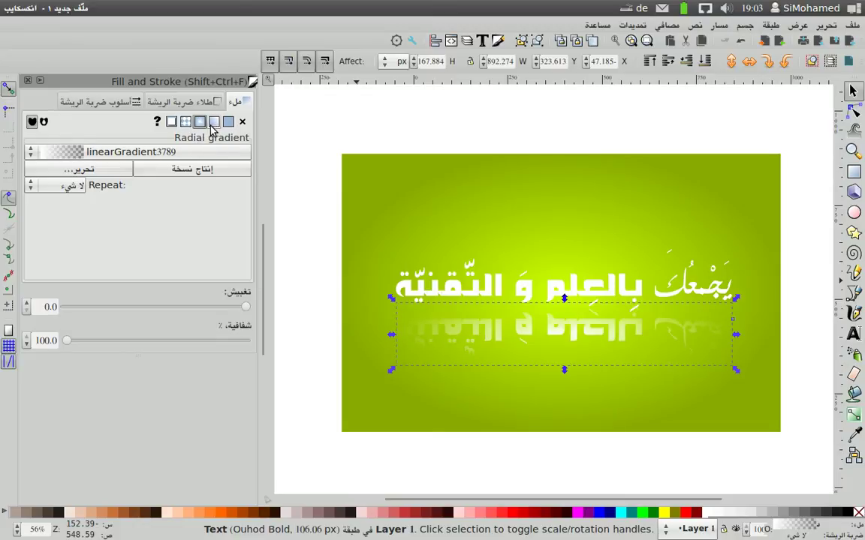
click(214, 122)
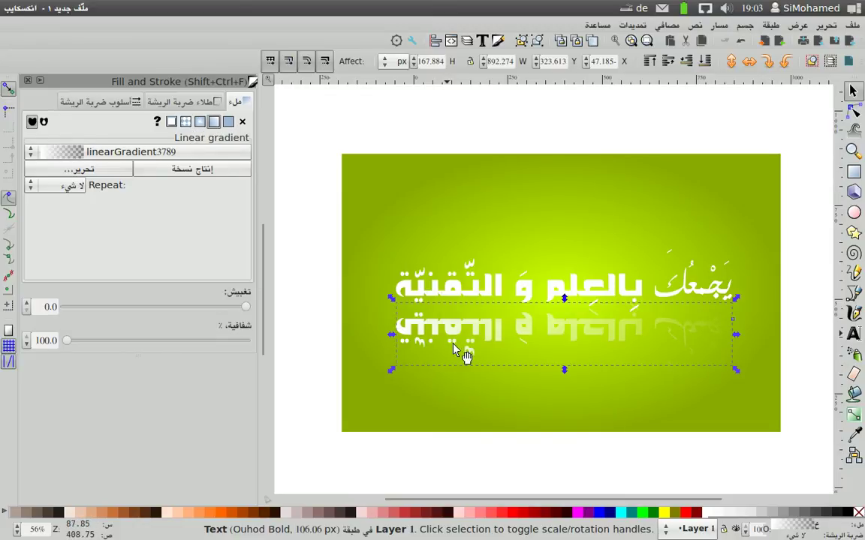
click(853, 416)
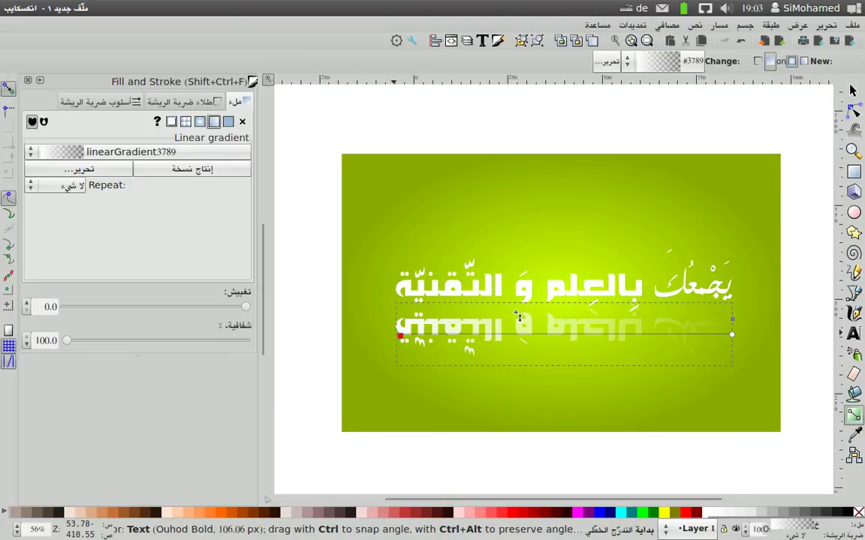
Step: Run the reflection's gradient vertically from its top centre, shortening the fade to transparent
drag(556, 308, 558, 307)
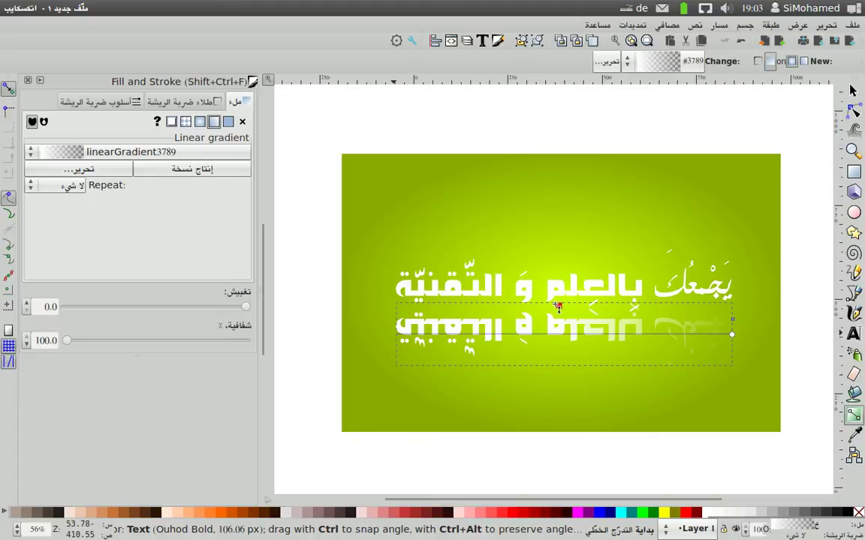
click(732, 334)
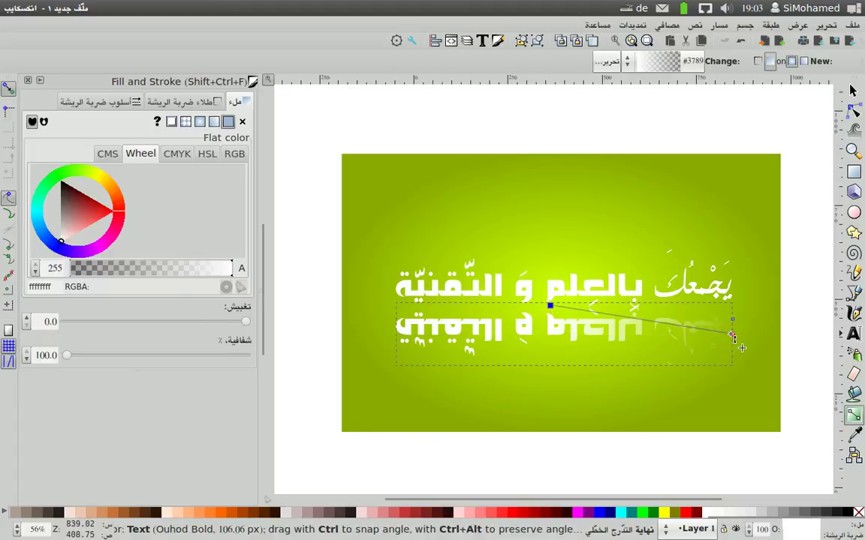
mouse_move(733, 338)
mouse_down()
mouse_move(659, 367)
mouse_move(551, 365)
mouse_up()
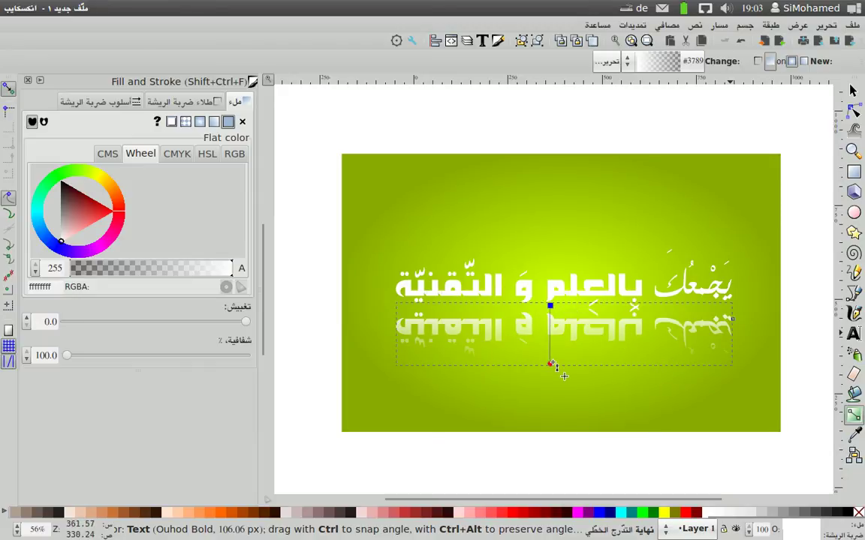
drag(554, 365, 553, 359)
mouse_move(553, 358)
mouse_down()
mouse_move(554, 366)
mouse_move(559, 347)
mouse_move(563, 362)
mouse_up()
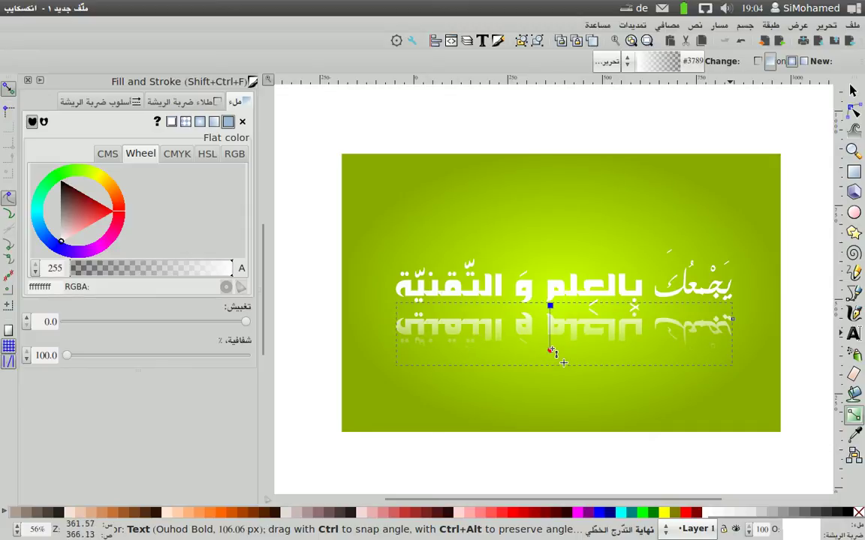
click(551, 350)
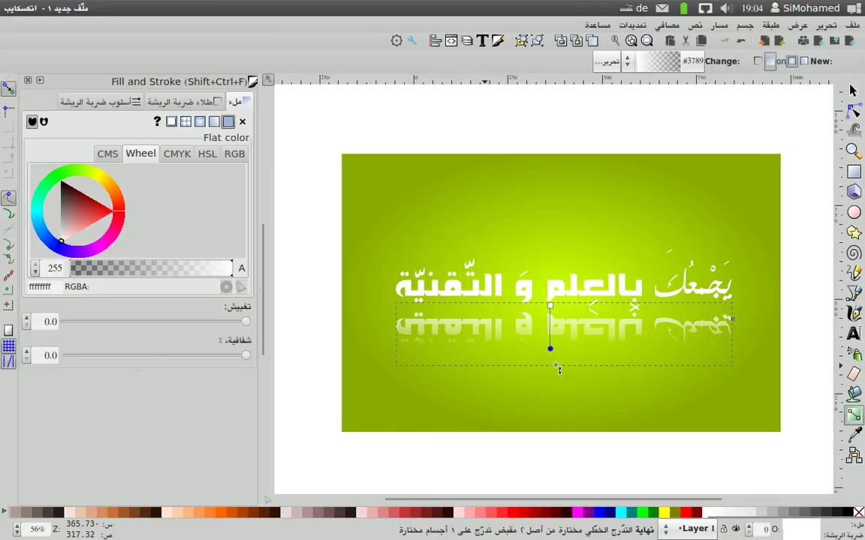
click(550, 306)
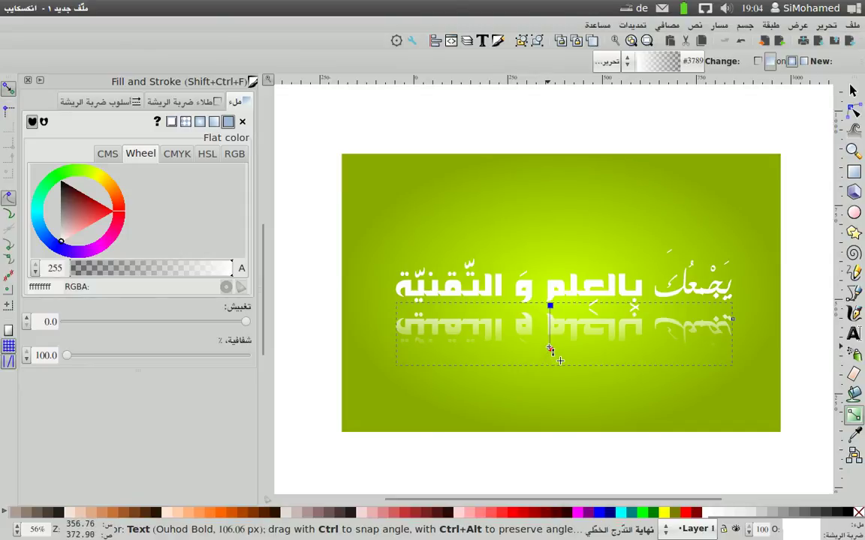
click(550, 350)
drag(551, 351, 551, 338)
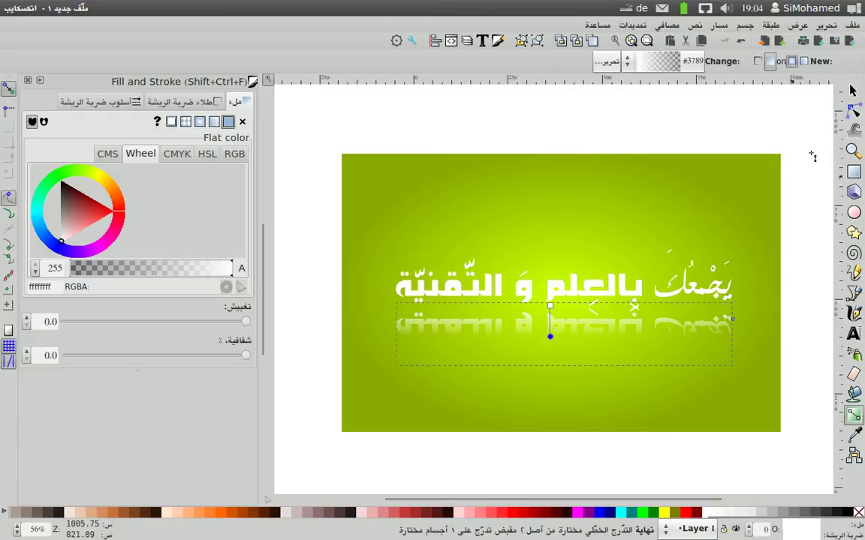
Step: Lower the reflection's opacity to about 64.5%, then deselect everything
click(852, 91)
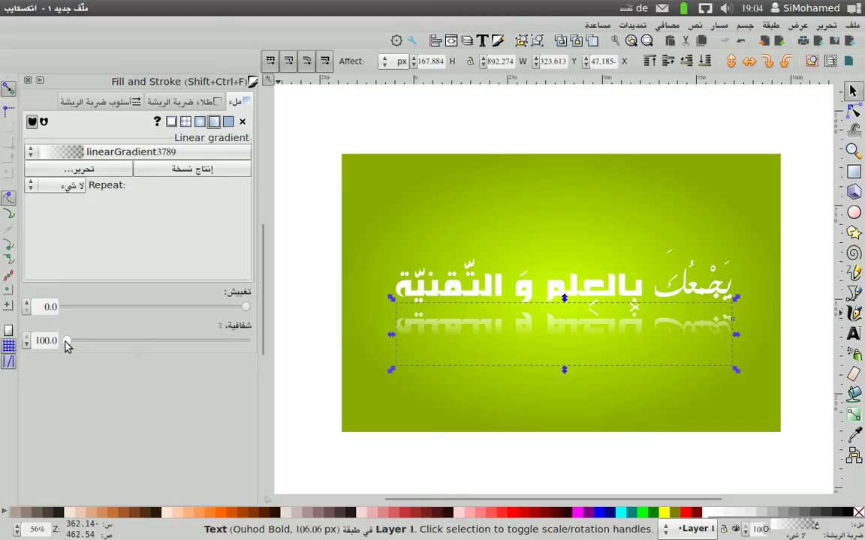
drag(68, 342, 112, 344)
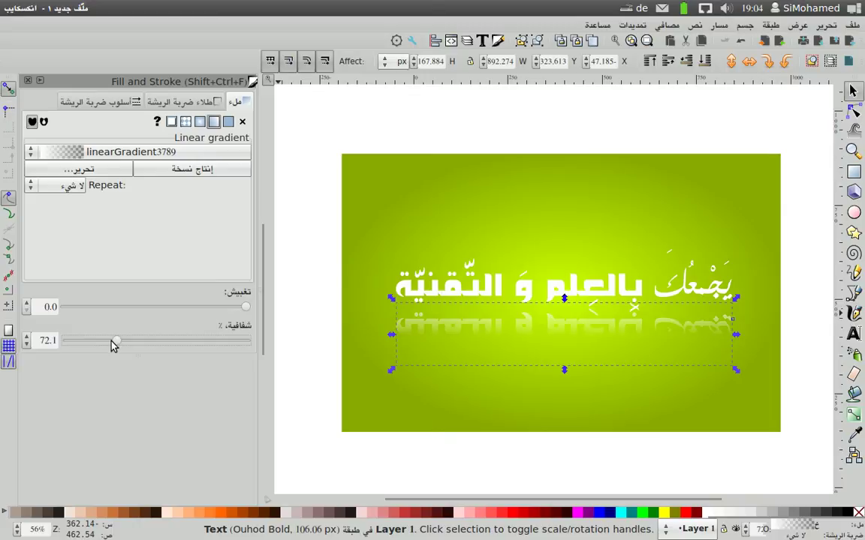
drag(123, 343, 142, 347)
click(548, 417)
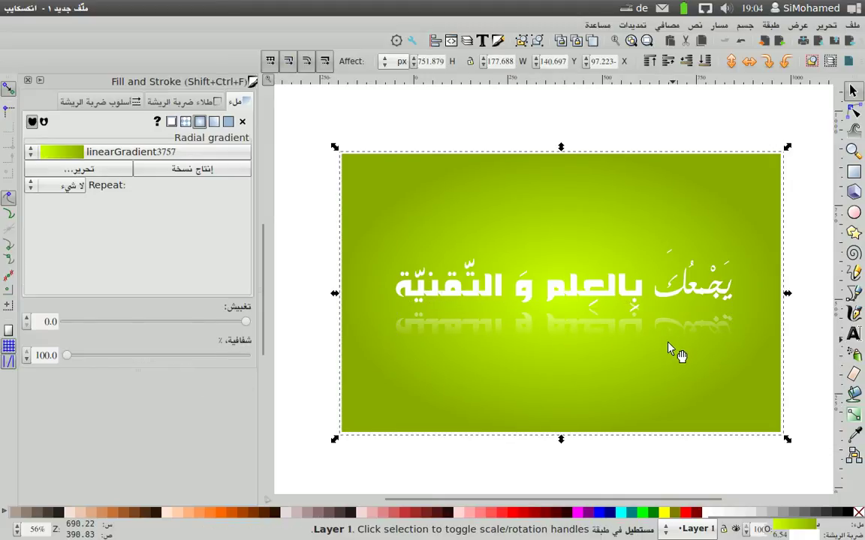
click(646, 120)
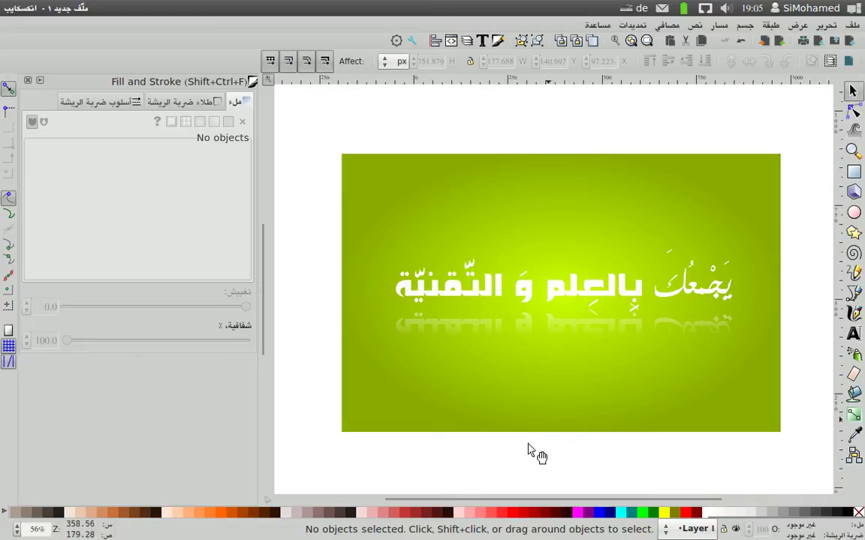
Step: Show inkscape_03.png in Image Viewer as an unmaximized window
click(486, 525)
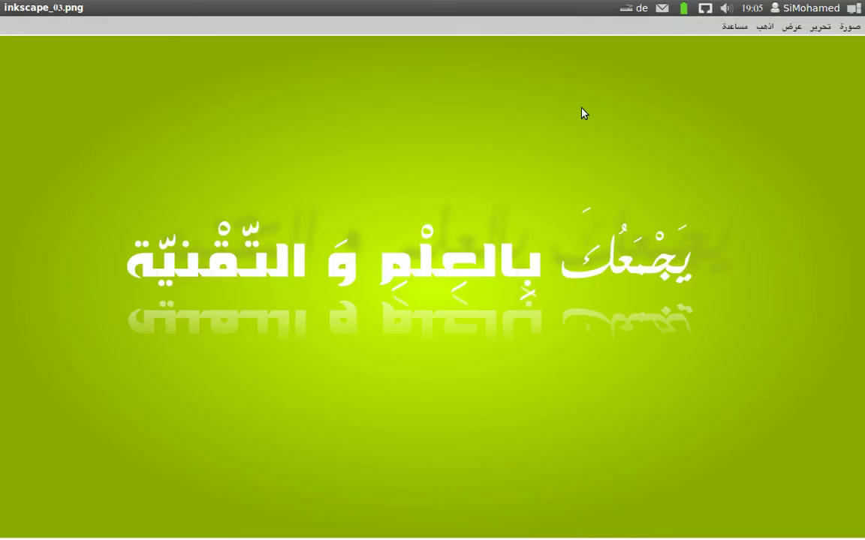
double_click(572, 9)
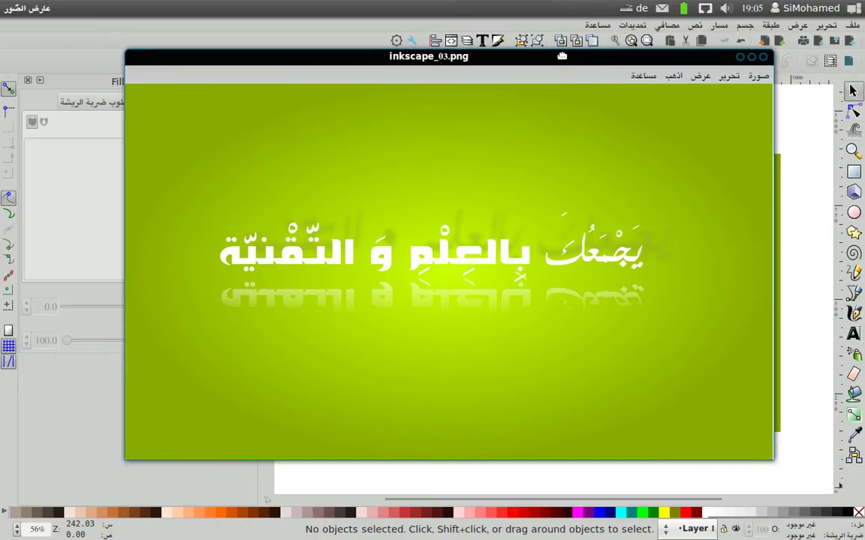